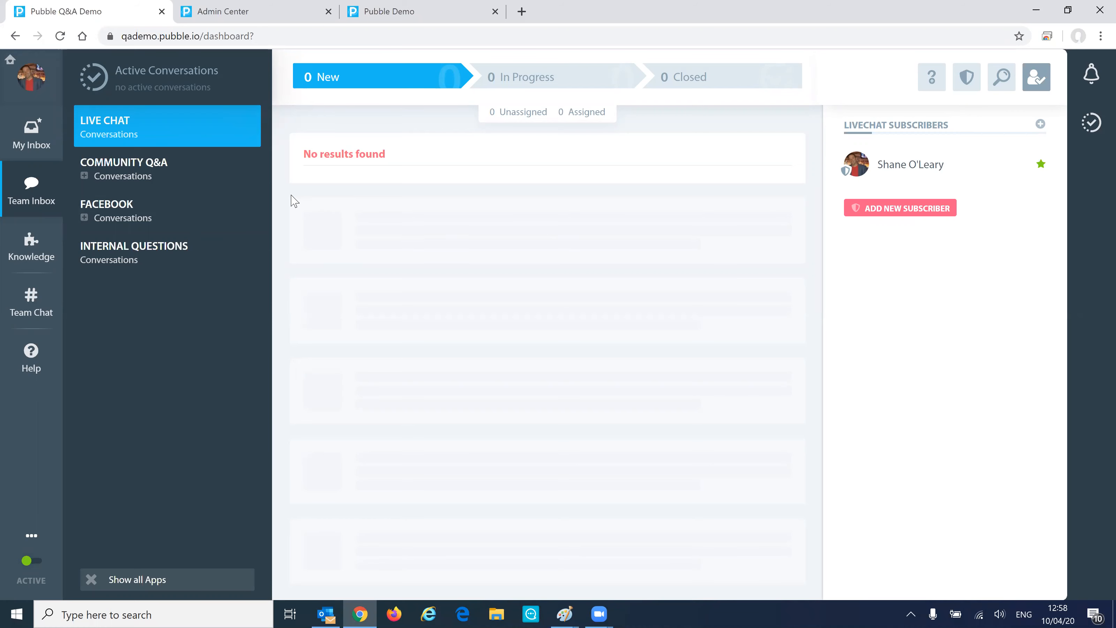
# - Look over the Admin Center, the Q&A dashboard and the Pubble Demo community's events, and close the Pubble Demo page
pyautogui.click(258, 10)
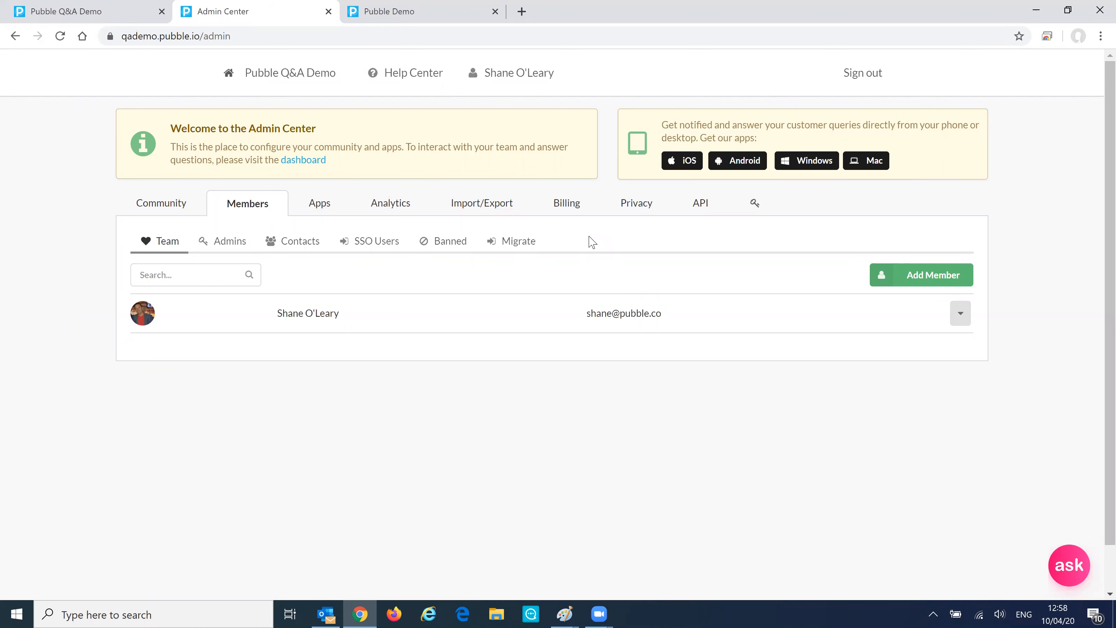
pyautogui.click(110, 10)
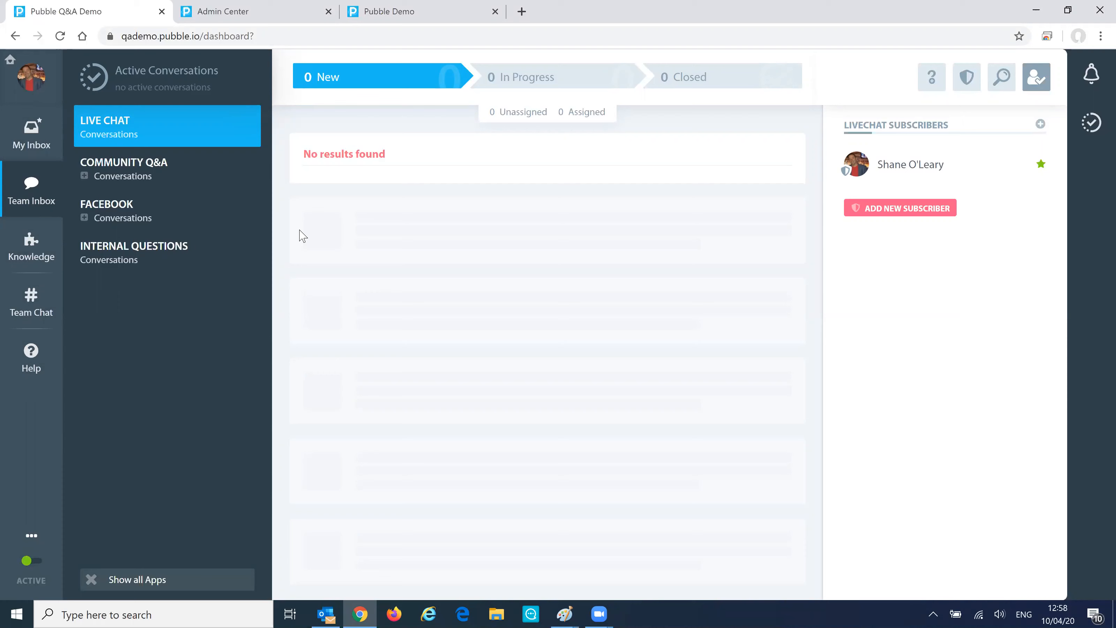
pyautogui.click(417, 11)
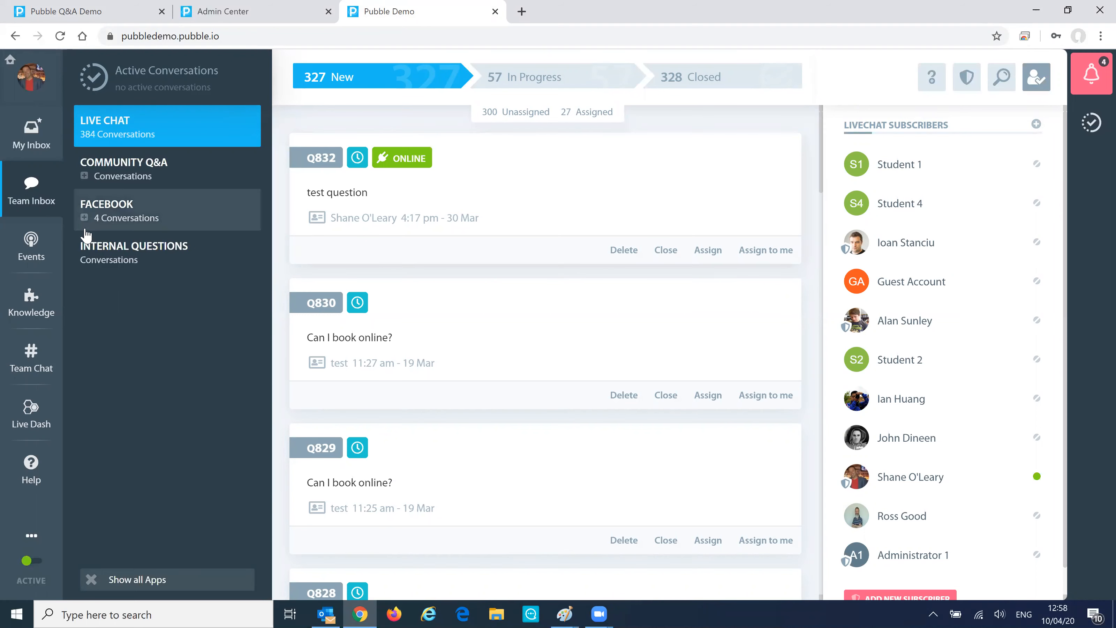
pyautogui.click(32, 244)
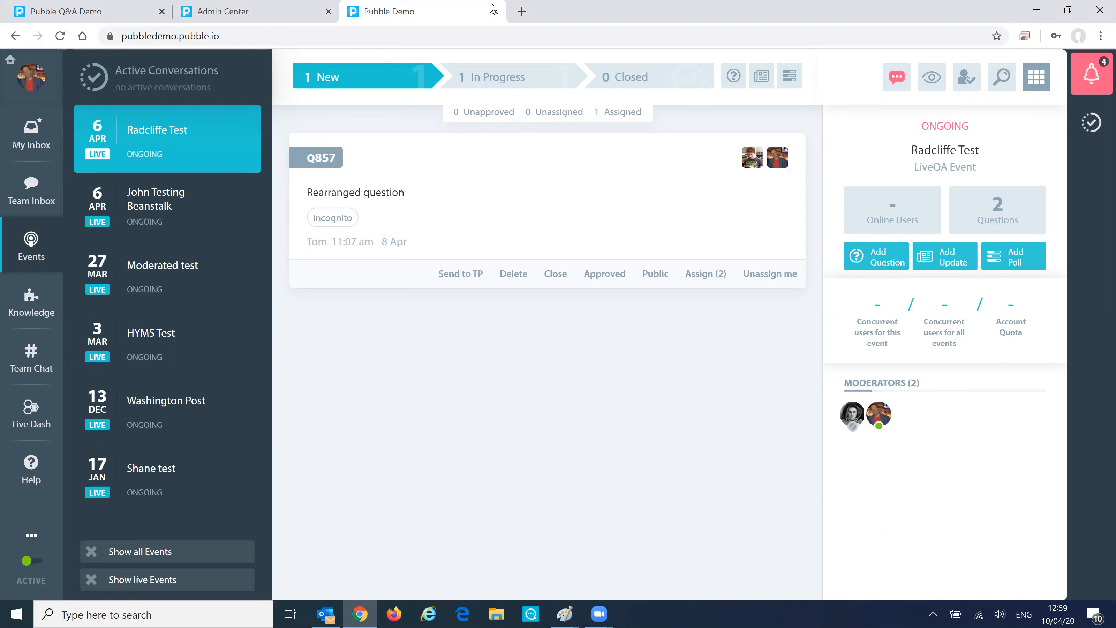
pyautogui.click(495, 11)
pyautogui.click(80, 6)
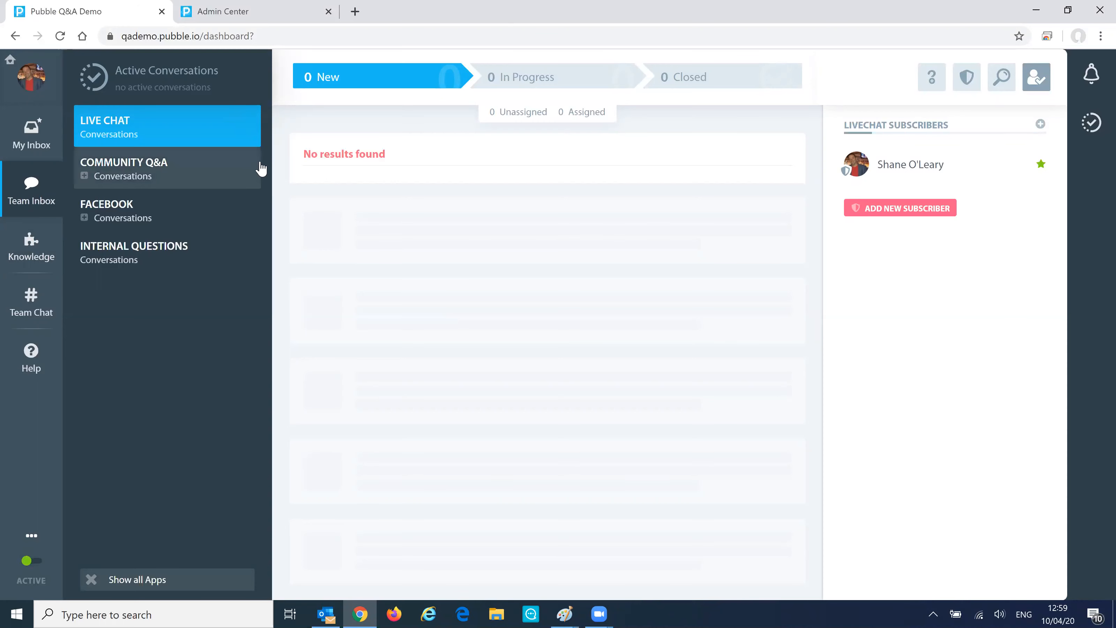
# - Create a new Live QA app named "Test app" in the Admin Center
pyautogui.click(262, 10)
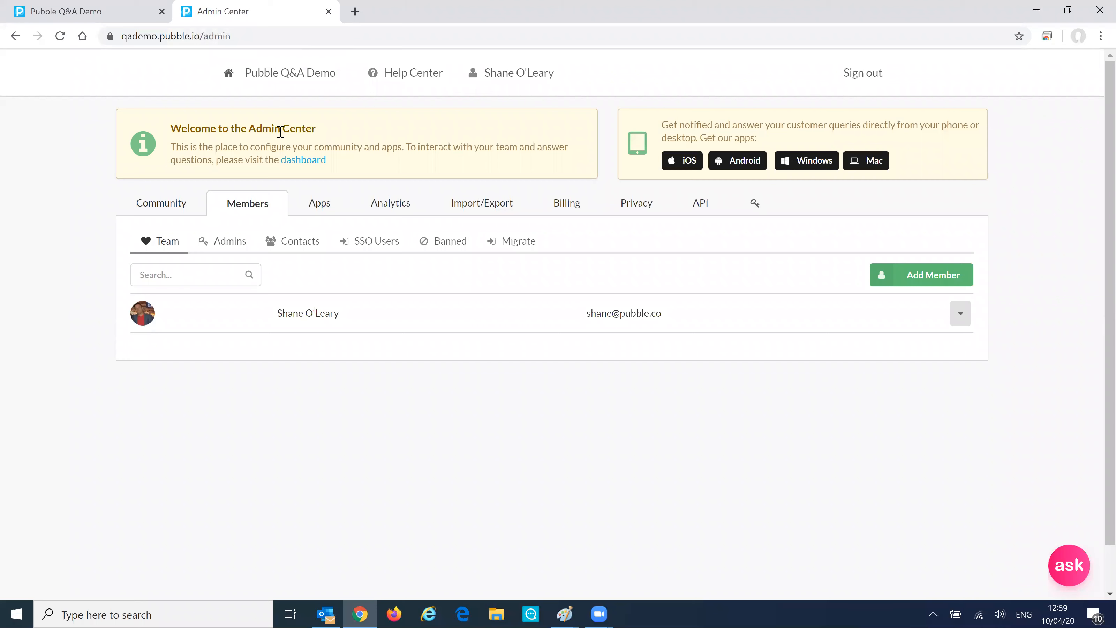
pyautogui.click(321, 211)
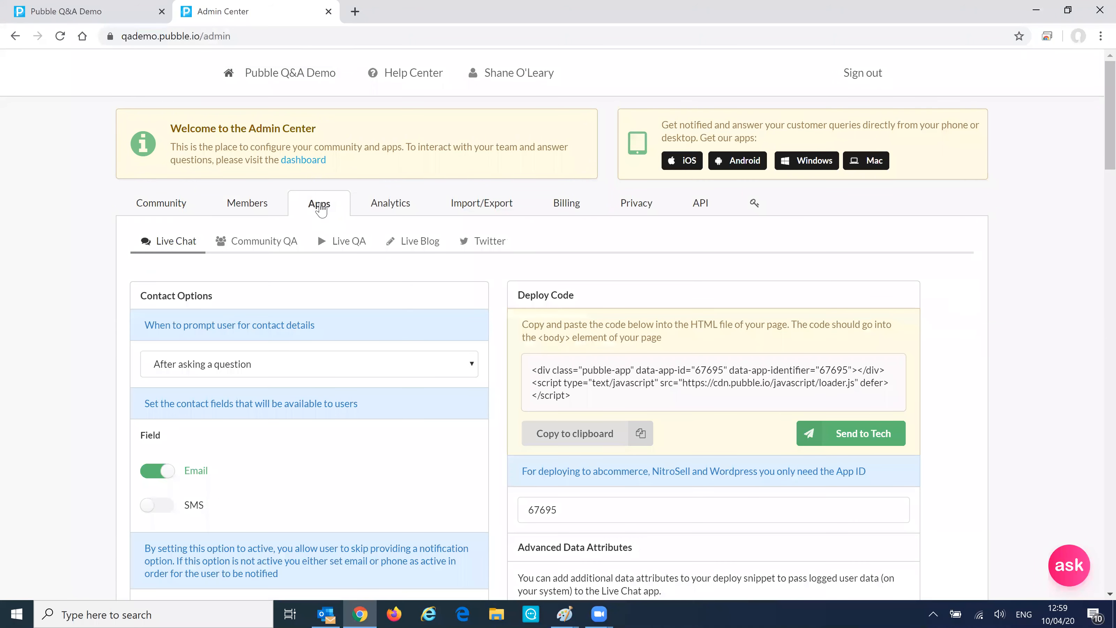
pyautogui.click(349, 246)
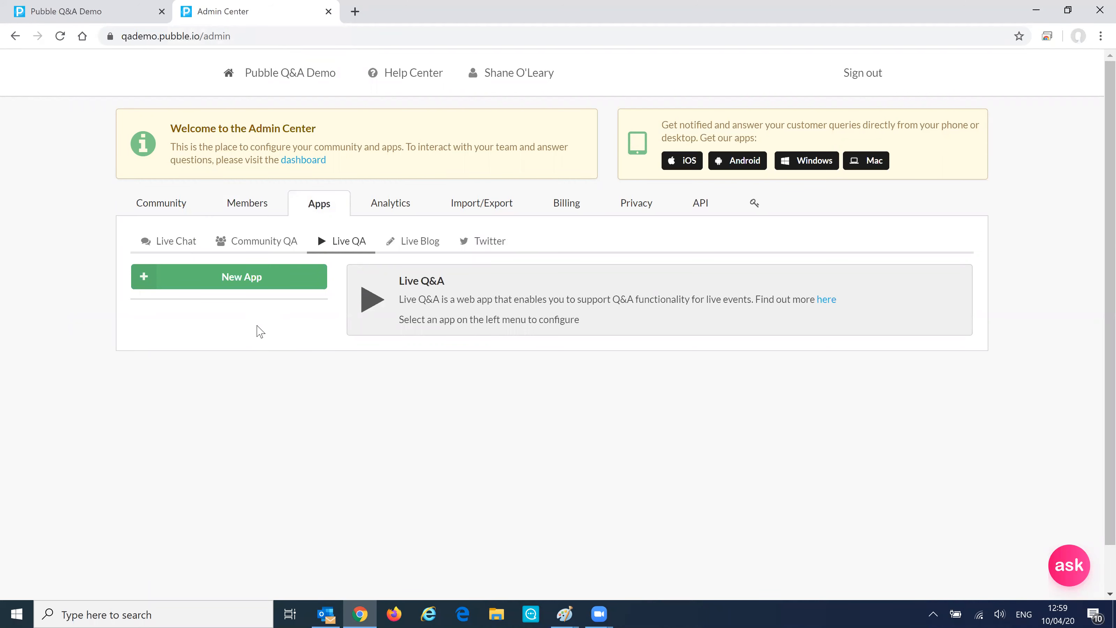
pyautogui.click(240, 289)
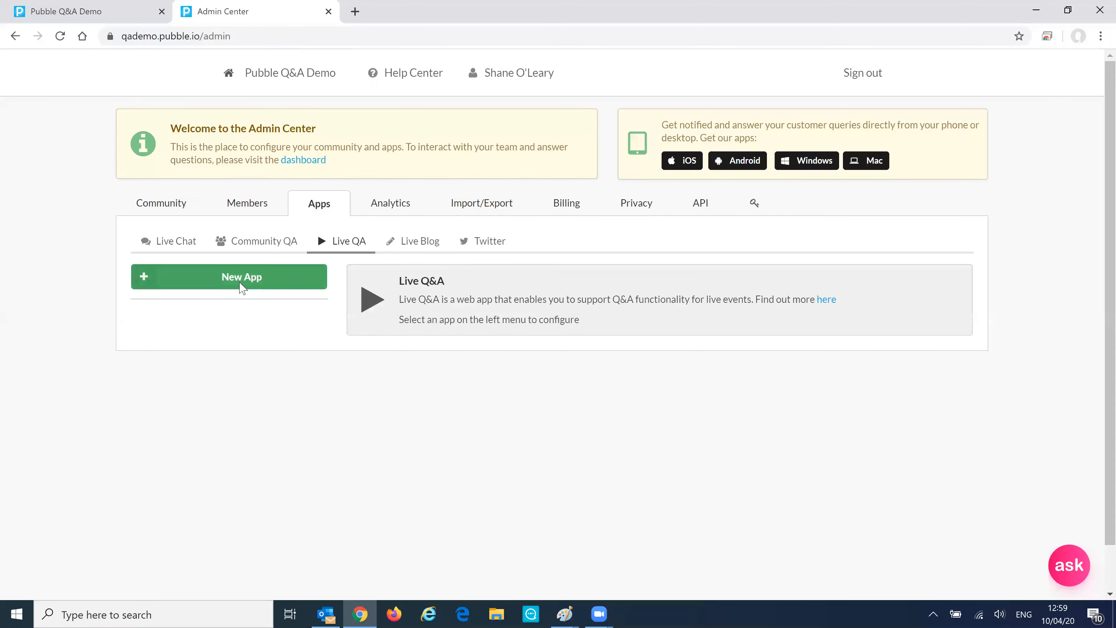
pyautogui.write('Test app')
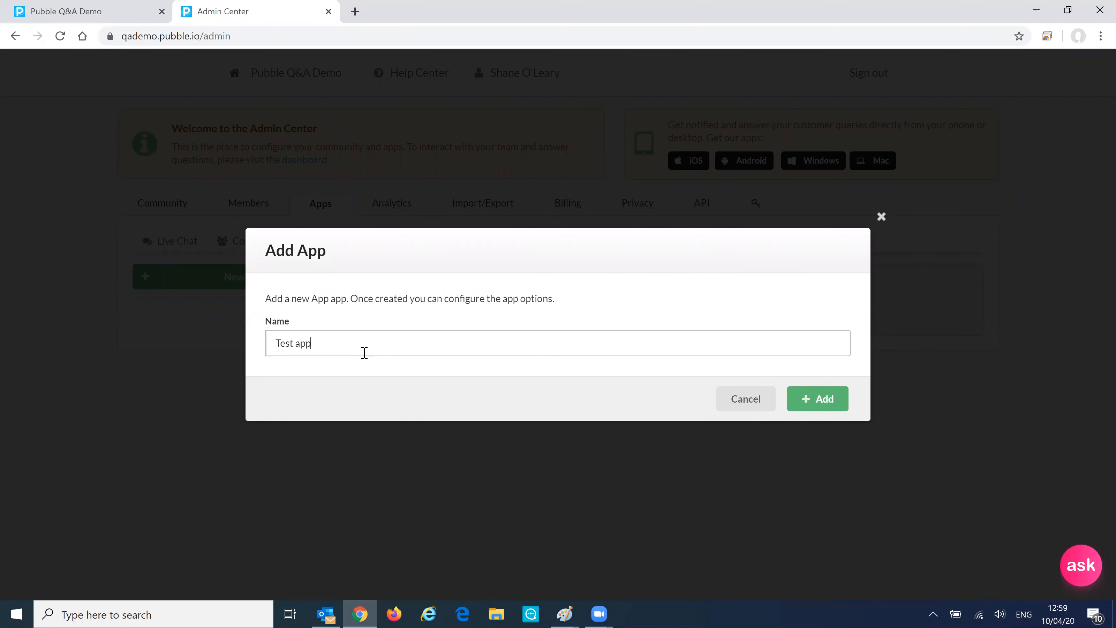
pyautogui.click(830, 402)
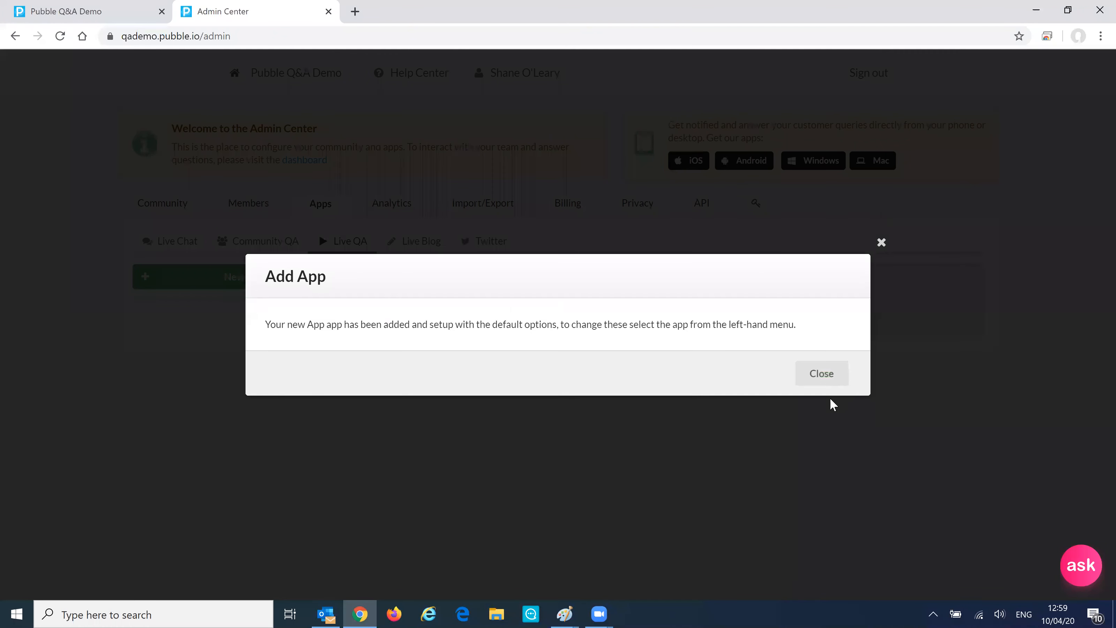
pyautogui.click(824, 376)
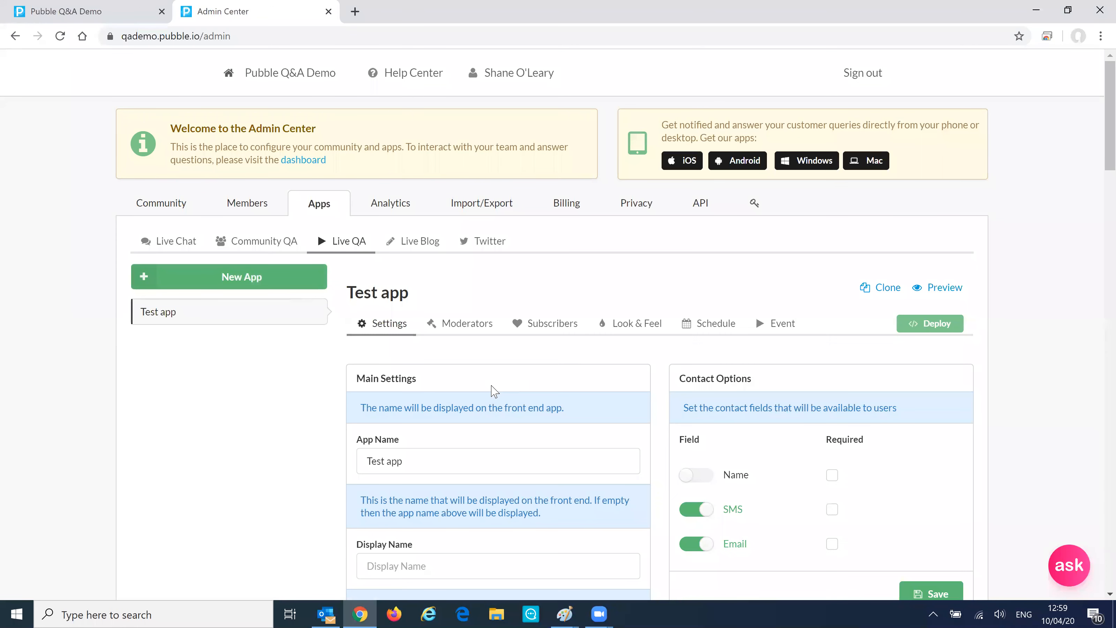
# - Look through Test app's settings and add the existing team member as its moderator
pyautogui.scroll(-2, 494, 390)
pyautogui.scroll(-5, 494, 390)
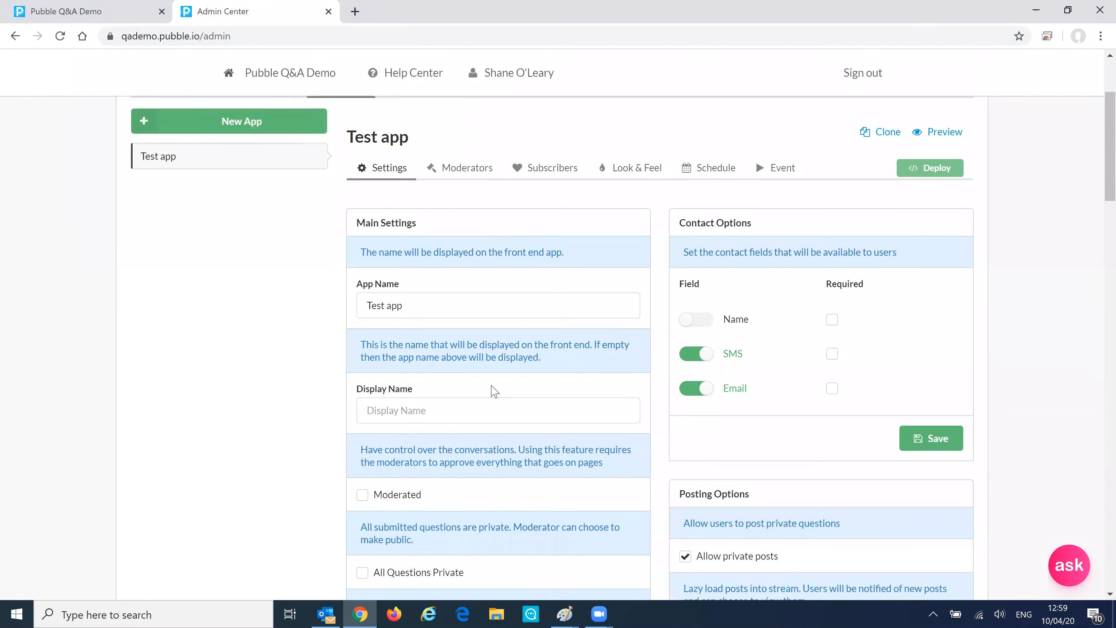
pyautogui.scroll(7, 494, 390)
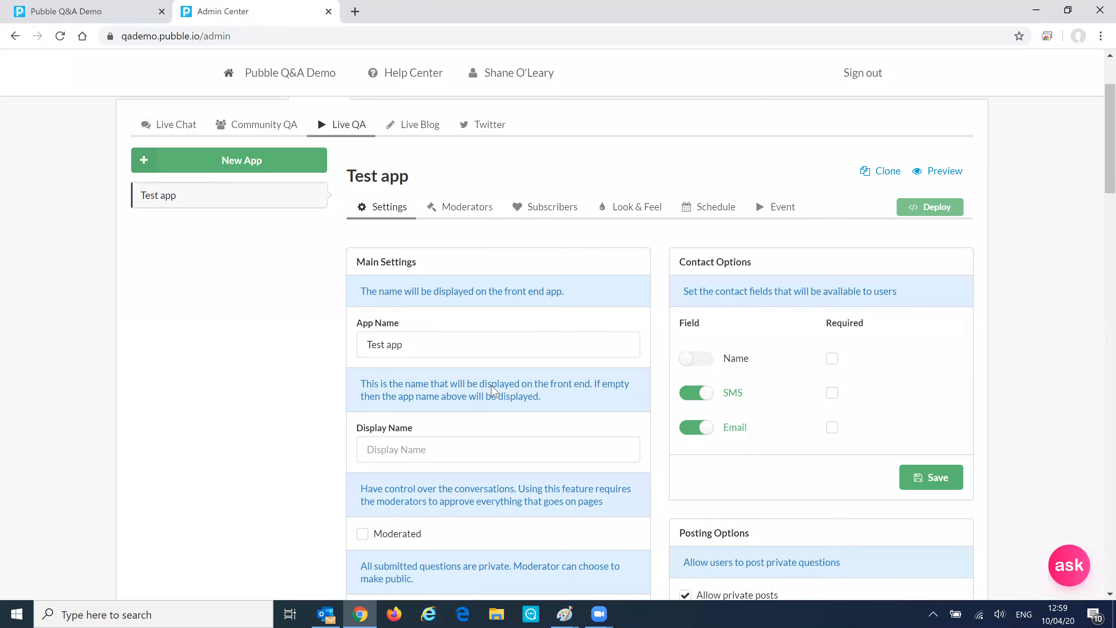
pyautogui.scroll(-5, 492, 385)
pyautogui.scroll(5, 493, 385)
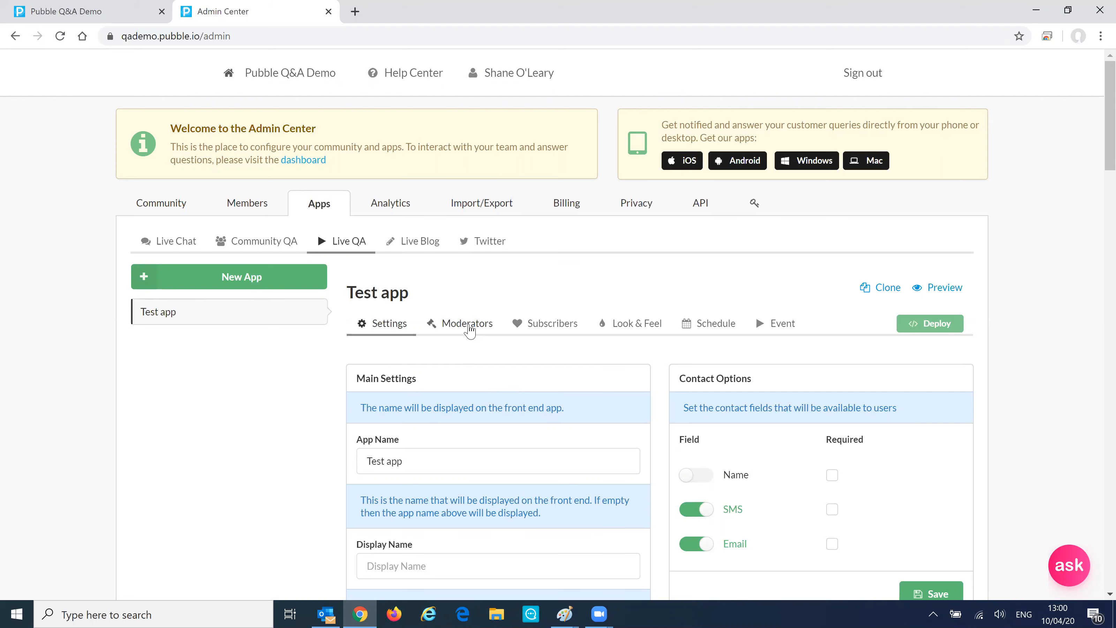
pyautogui.click(467, 323)
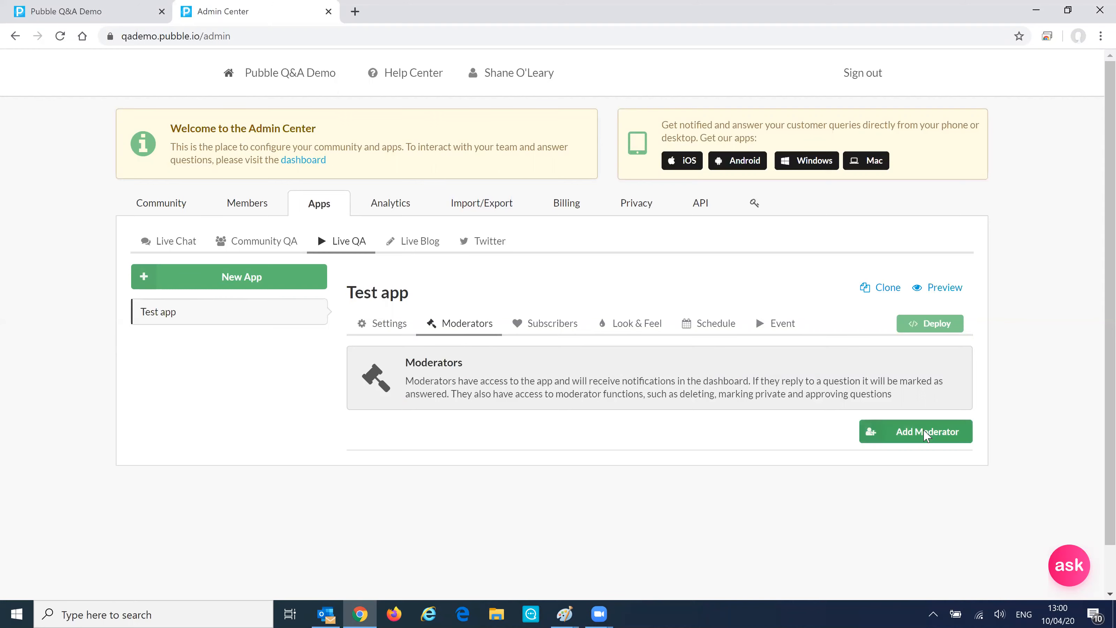
pyautogui.click(927, 436)
pyautogui.write('sha')
pyautogui.click(713, 368)
pyautogui.click(821, 374)
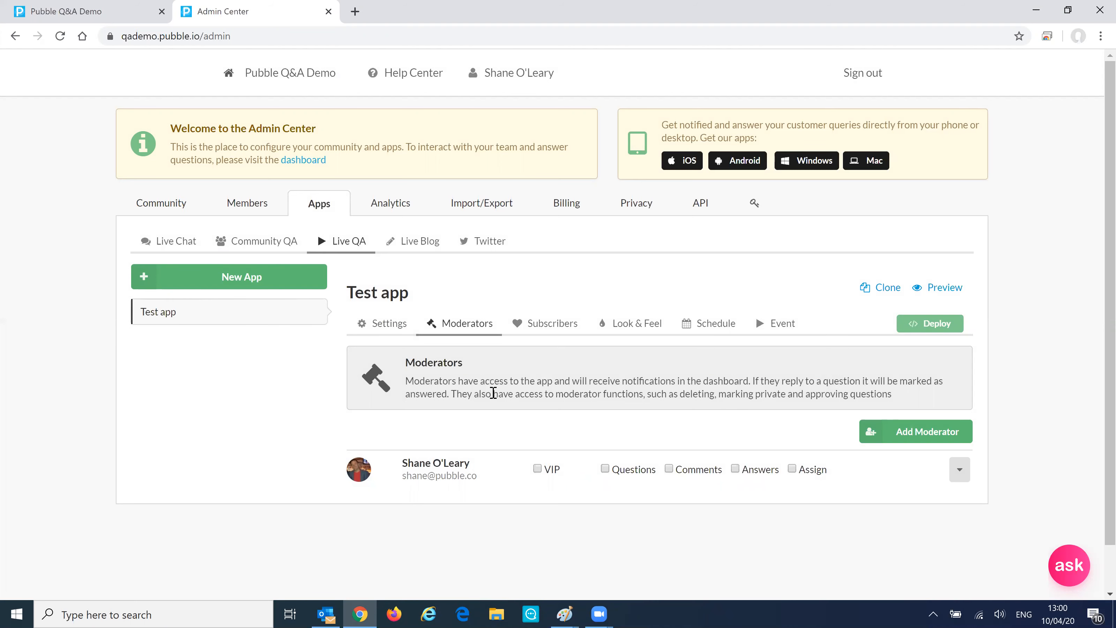
# - Reload the Pubble Q&A Demo dashboard, open its Events section and dismiss the notification options
pyautogui.click(92, 14)
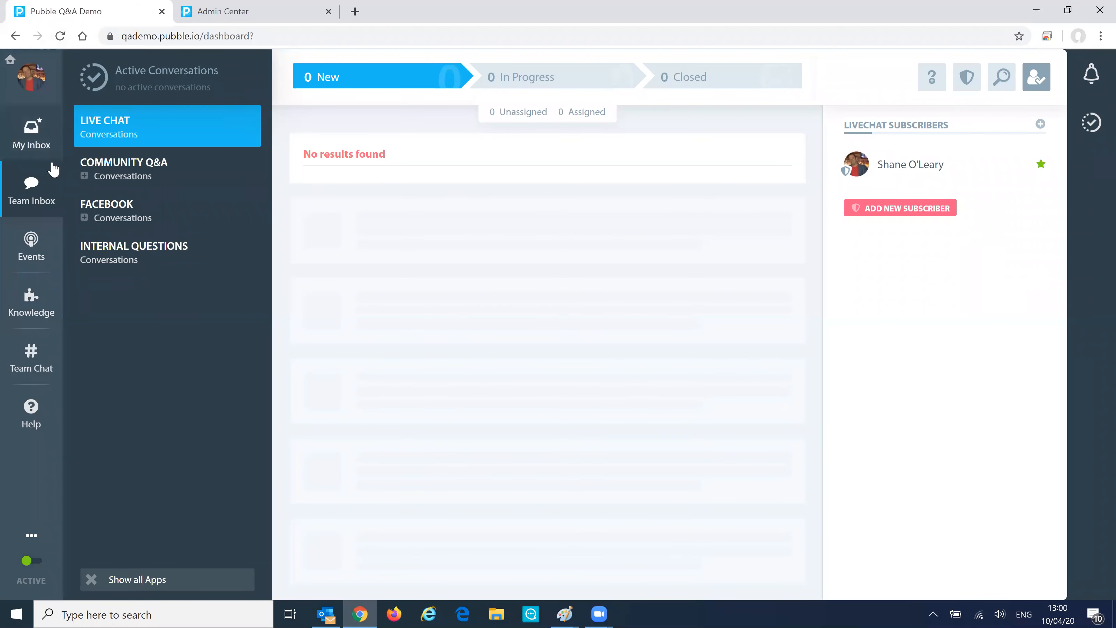
pyautogui.click(31, 253)
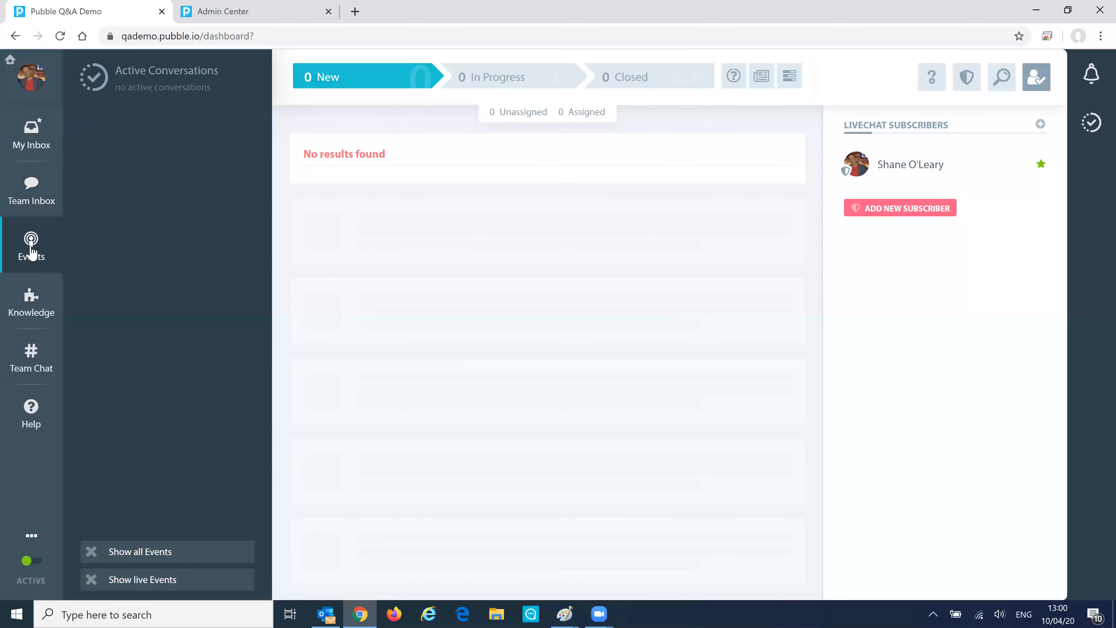
pyautogui.click(61, 41)
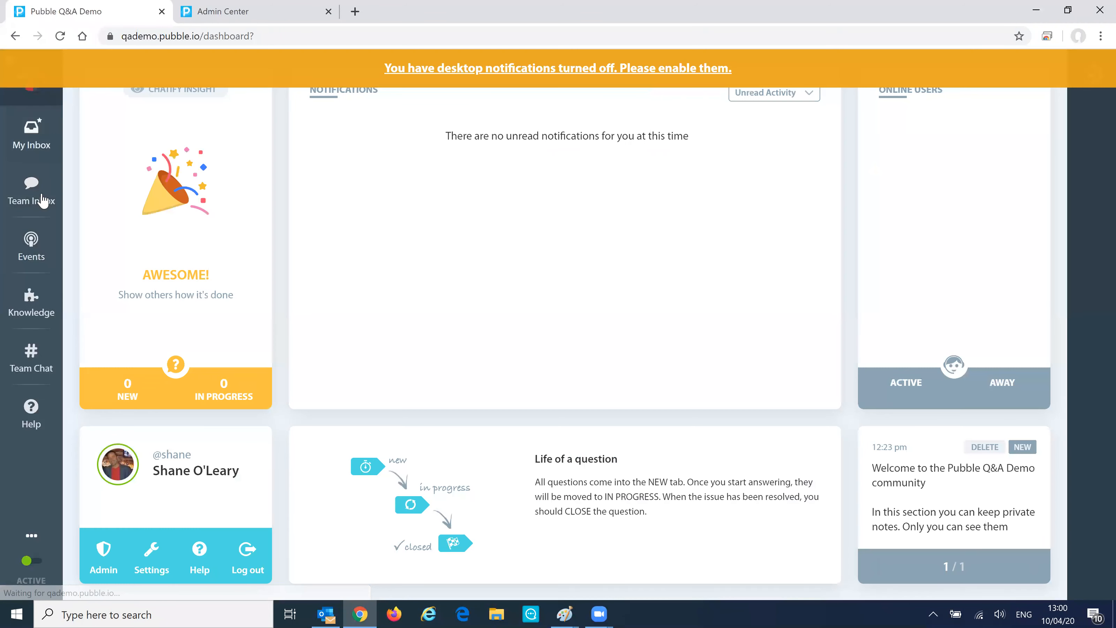
pyautogui.click(32, 246)
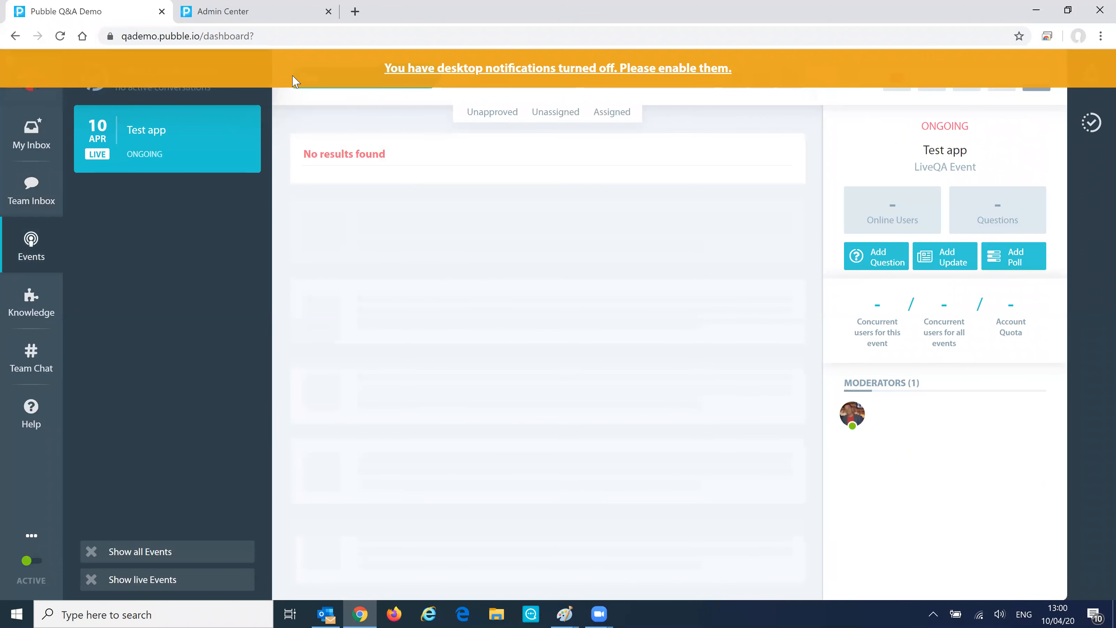
pyautogui.click(473, 69)
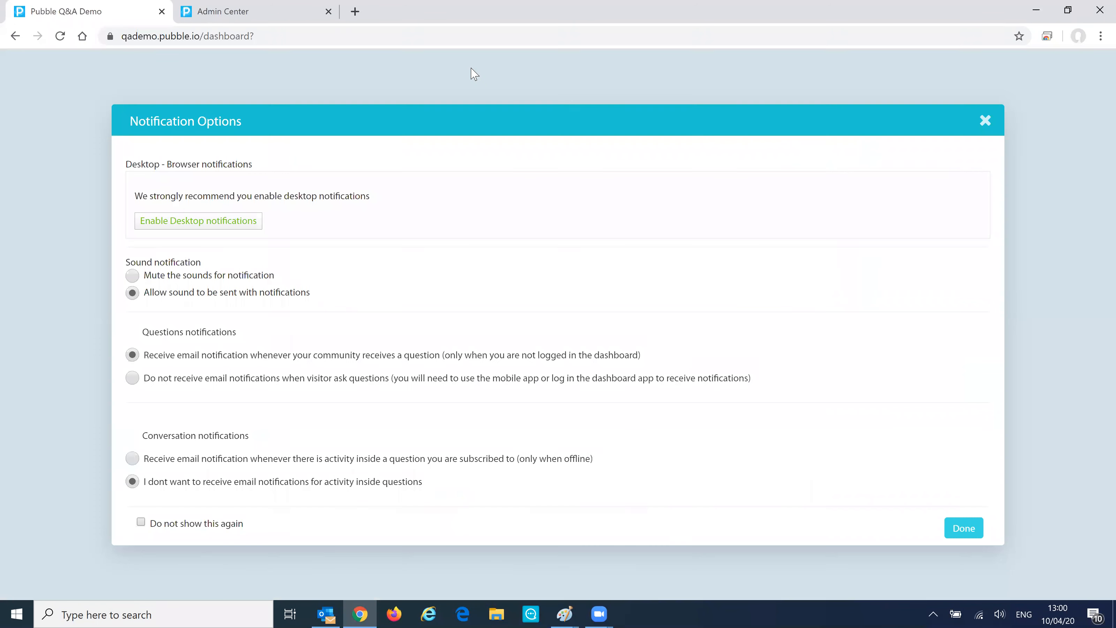
pyautogui.click(964, 528)
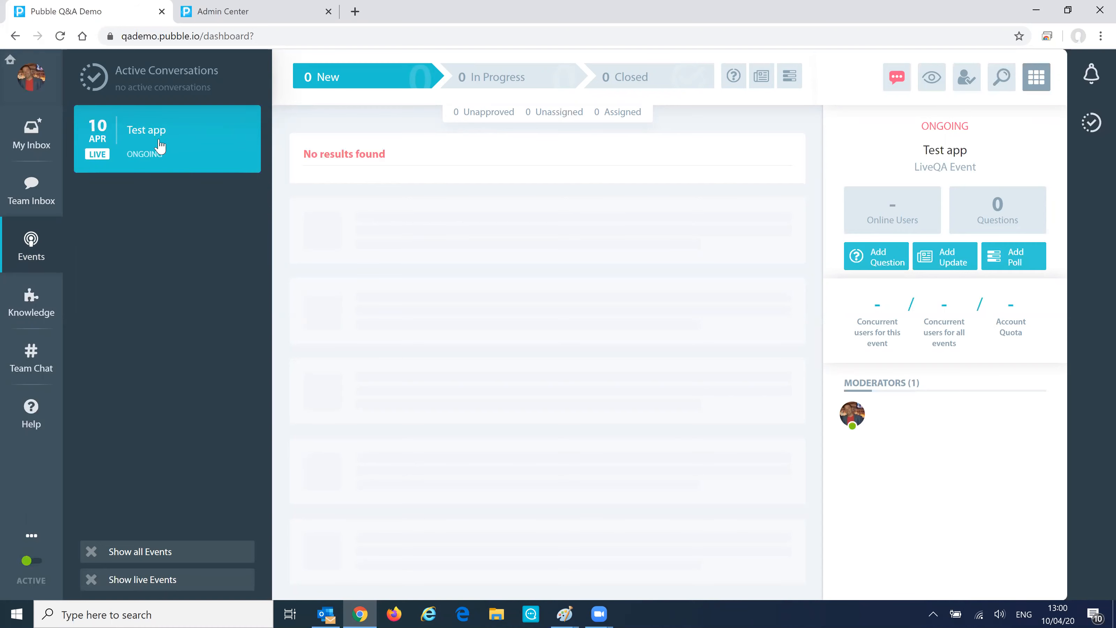
# - Examine Test app's main settings, contact options and posting options in the Admin Center
pyautogui.click(277, 13)
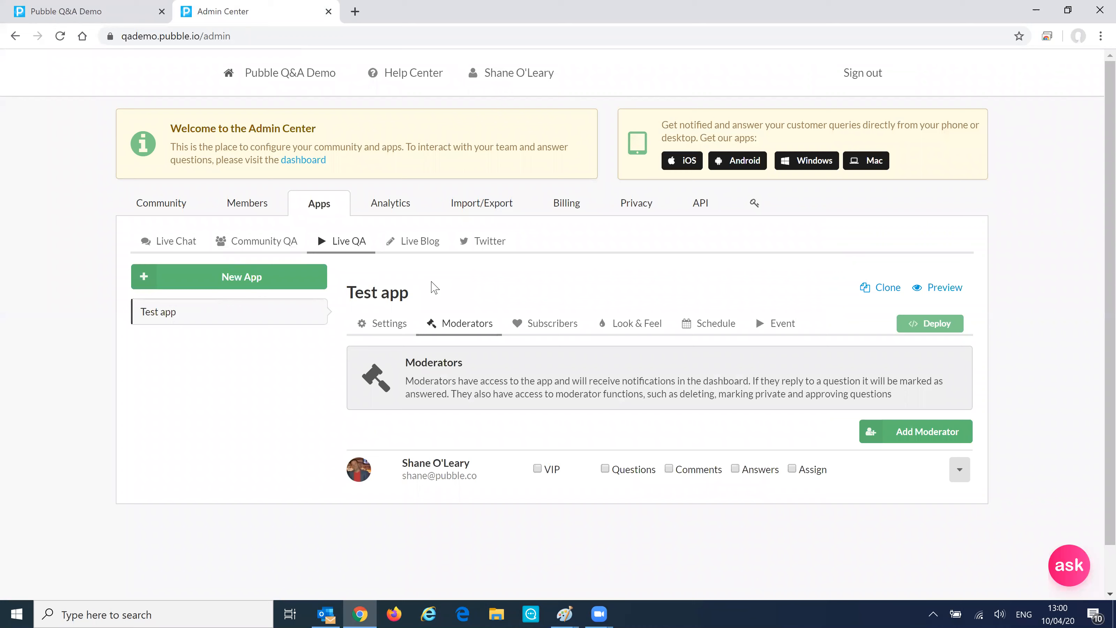
pyautogui.click(389, 323)
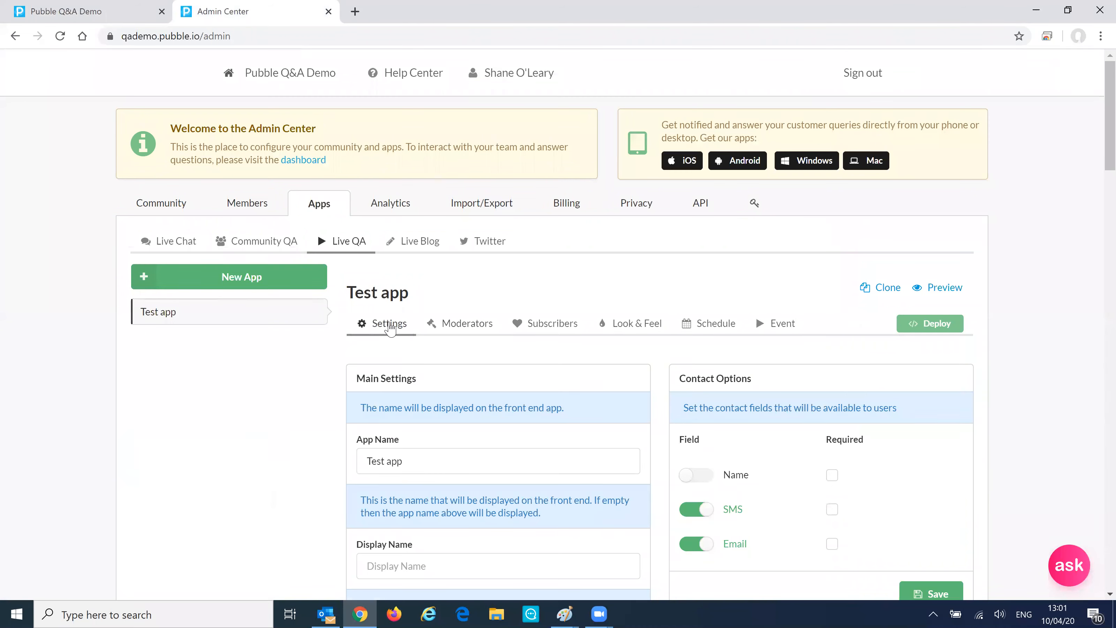
pyautogui.scroll(-8, 672, 301)
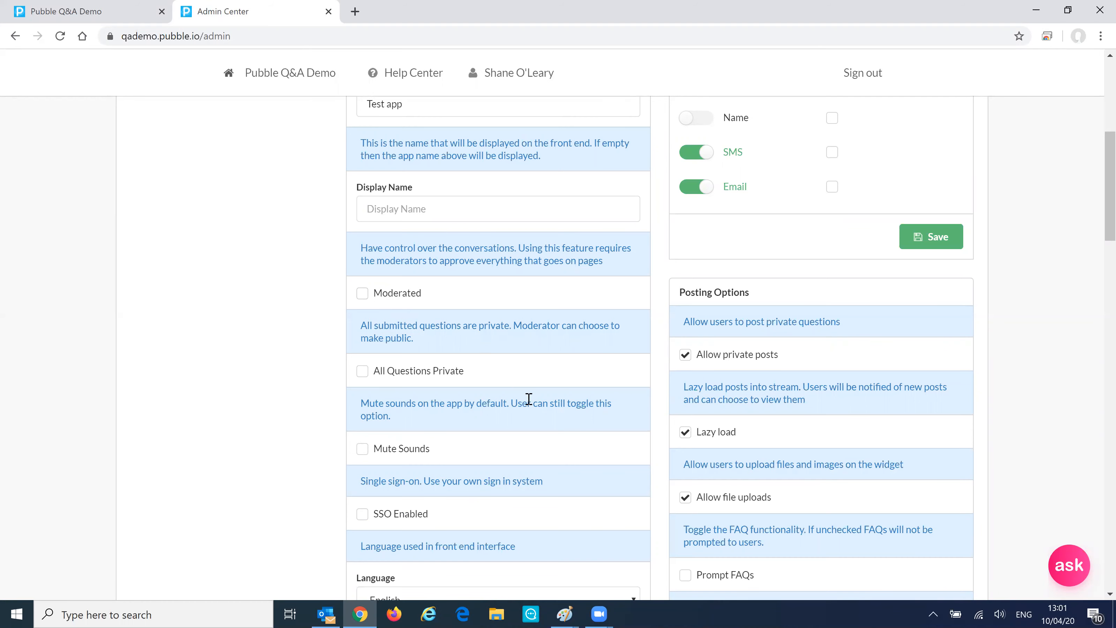
pyautogui.scroll(-3, 528, 399)
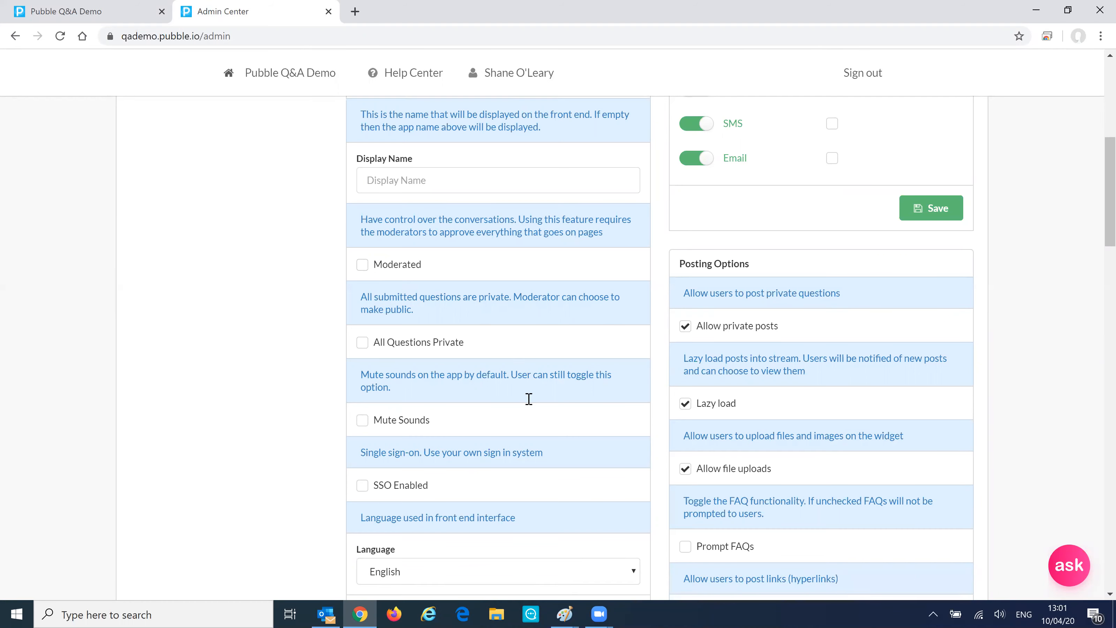
pyautogui.scroll(6, 528, 399)
pyautogui.scroll(5, 531, 404)
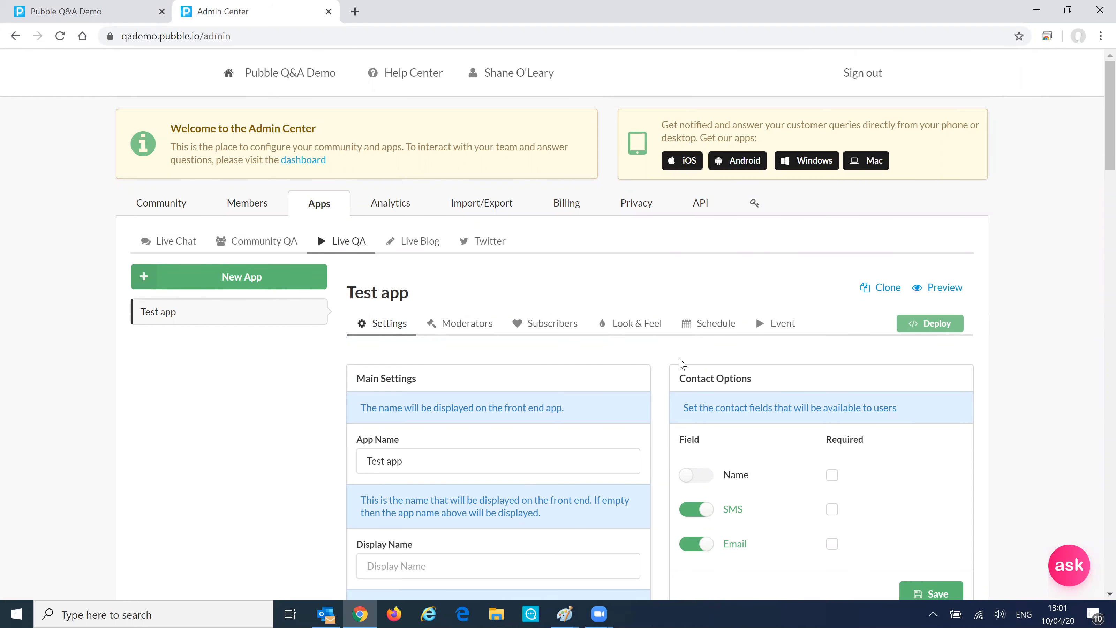
# - Open Test app's deployment options and examine the On-Page embed code
pyautogui.click(923, 327)
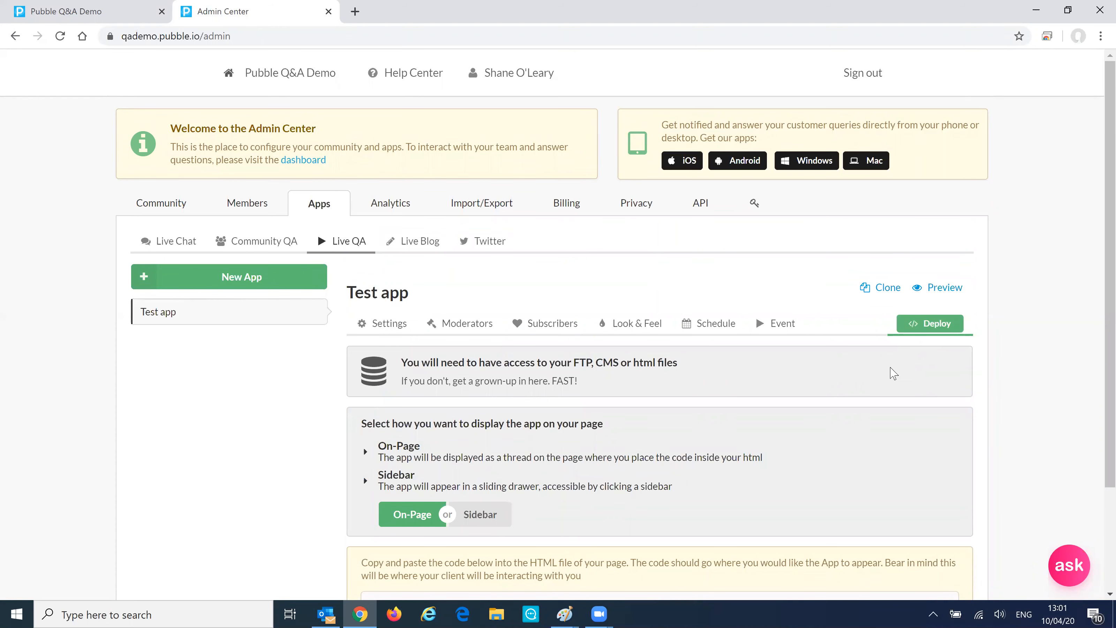
pyautogui.scroll(-3, 893, 373)
pyautogui.moveTo(765, 490); pyautogui.dragTo(349, 476)
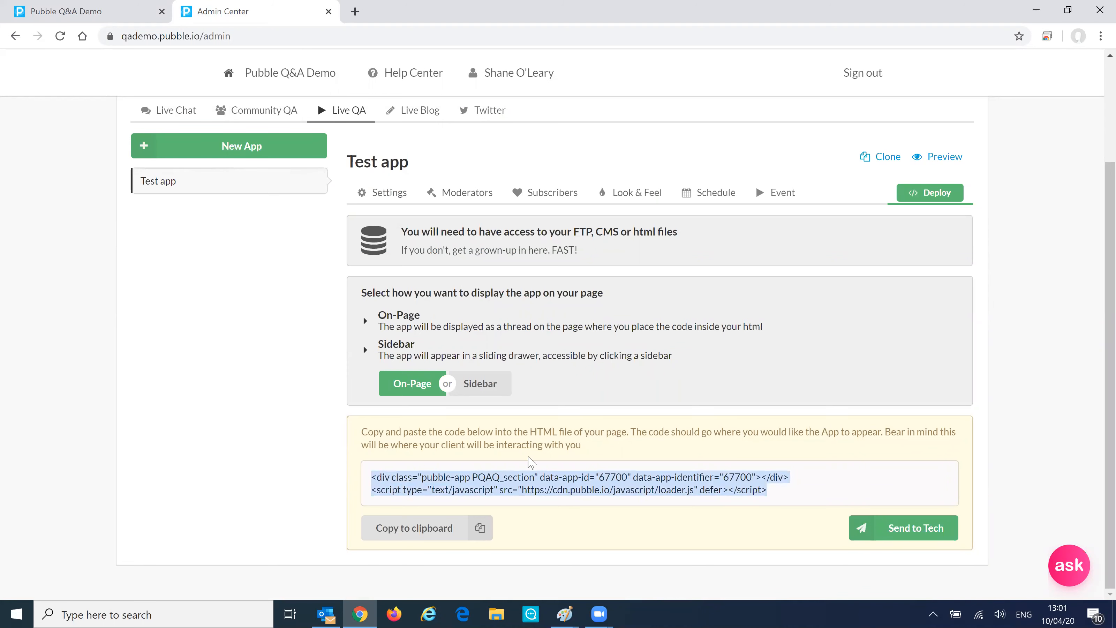
pyautogui.click(805, 491)
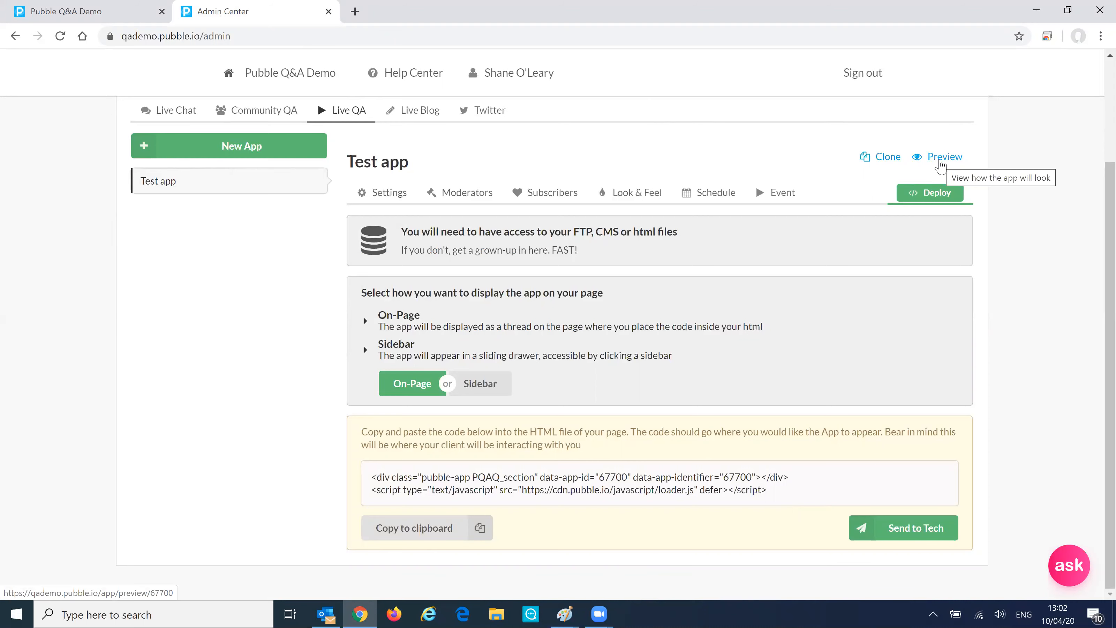
# - Preview Test app, copy the preview page's URL and close the preview
pyautogui.click(940, 166)
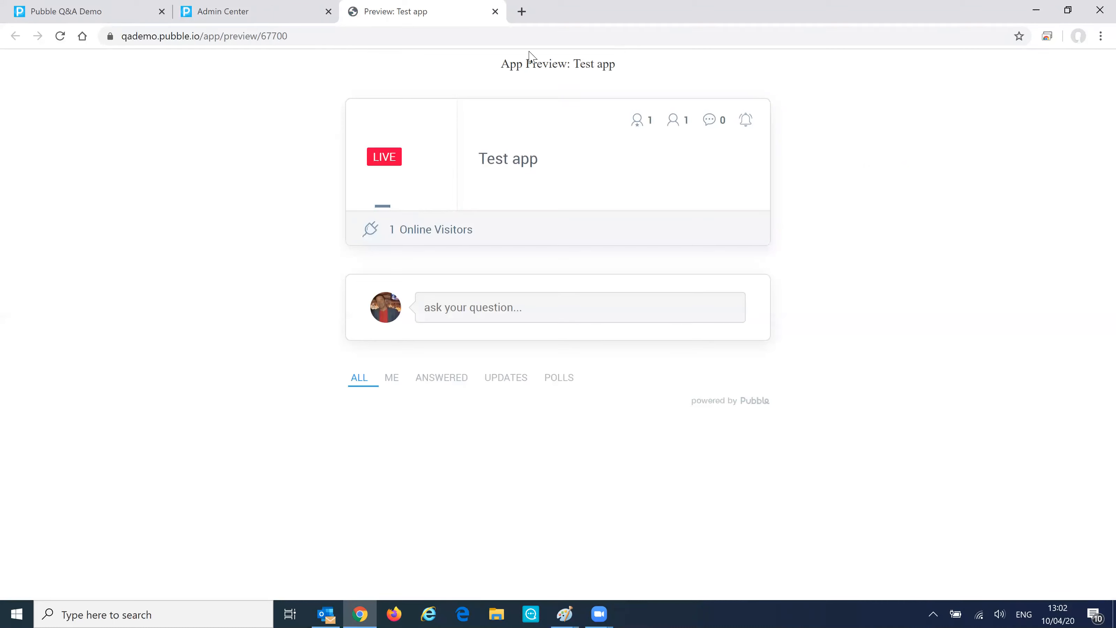
pyautogui.click(303, 35)
pyautogui.hotkey('ctrl', 'c')
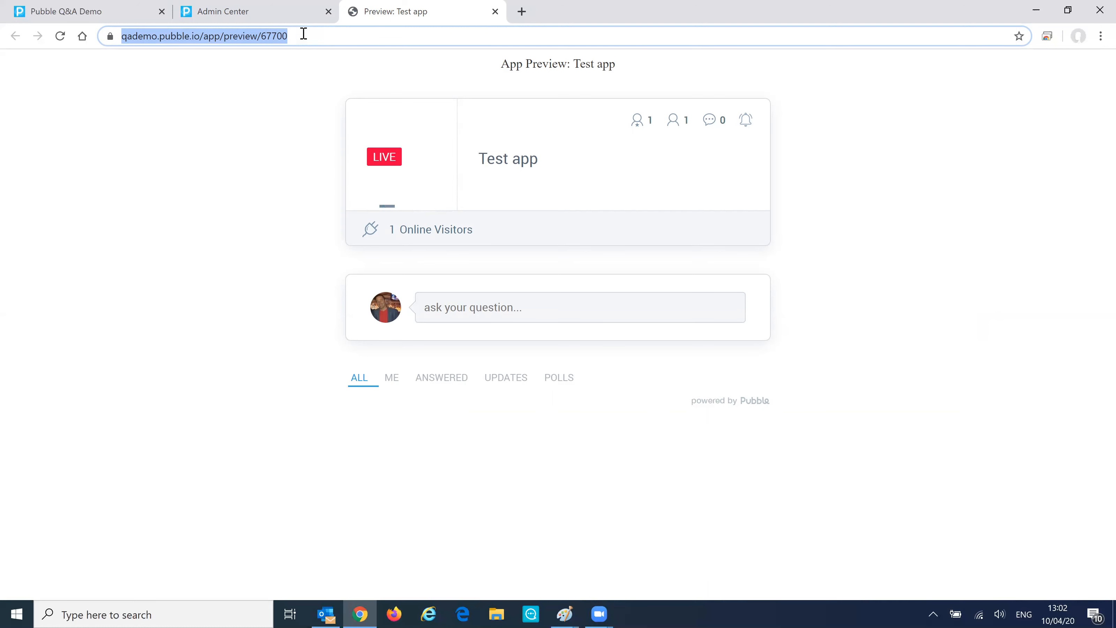
pyautogui.click(494, 11)
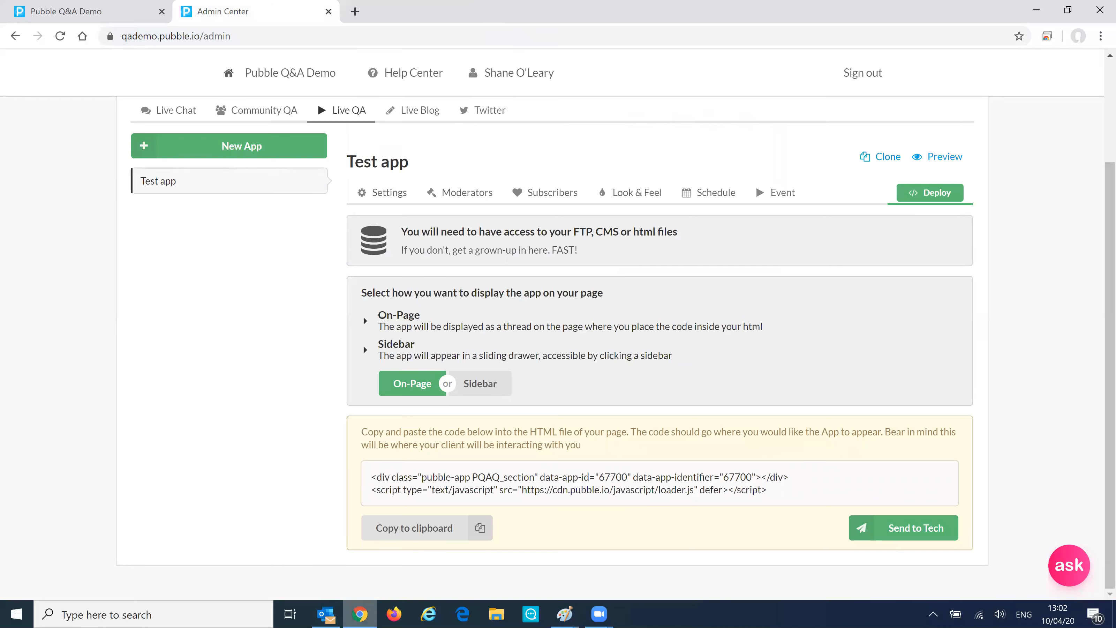
# - Load the copied Test app preview URL in a new incognito window
pyautogui.rightClick(360, 614)
pyautogui.click(361, 513)
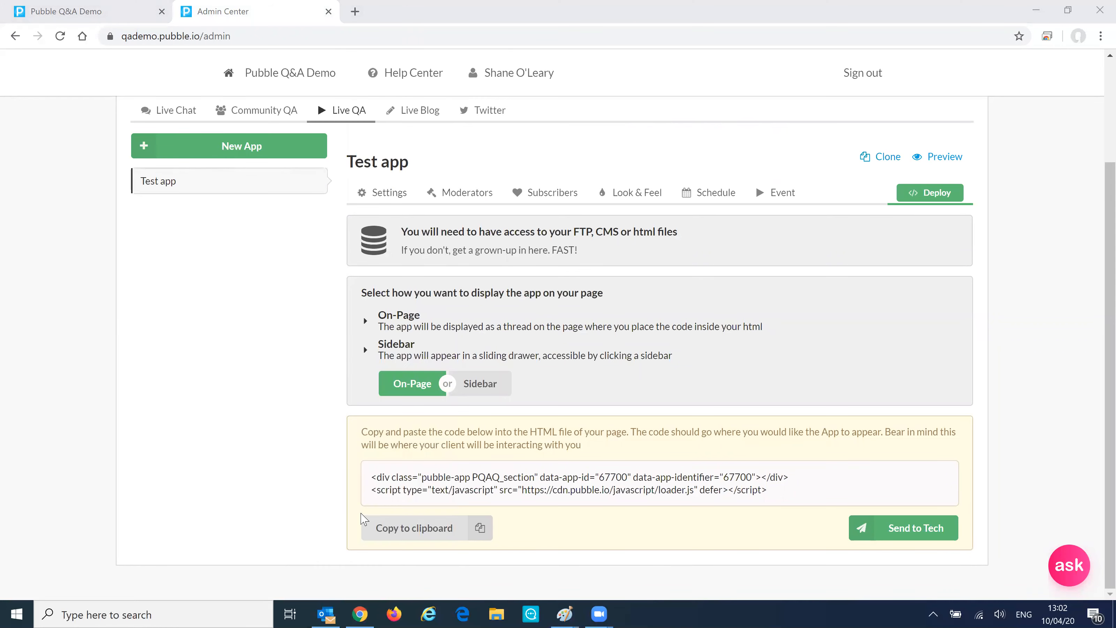
pyautogui.hotkey('ctrl', 'v')
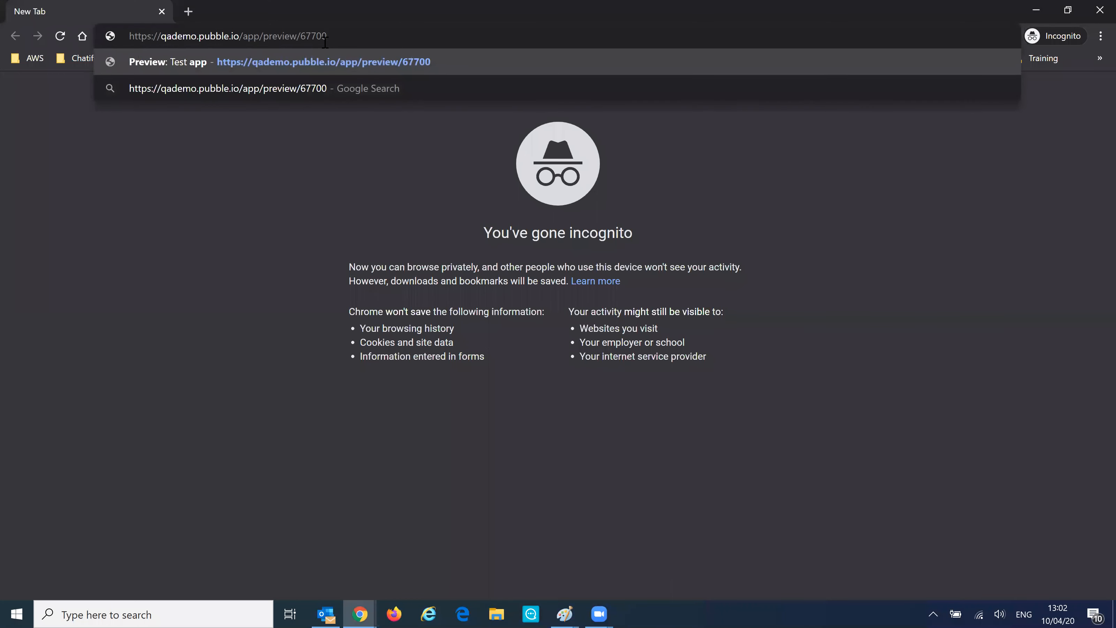
pyautogui.press('Return')
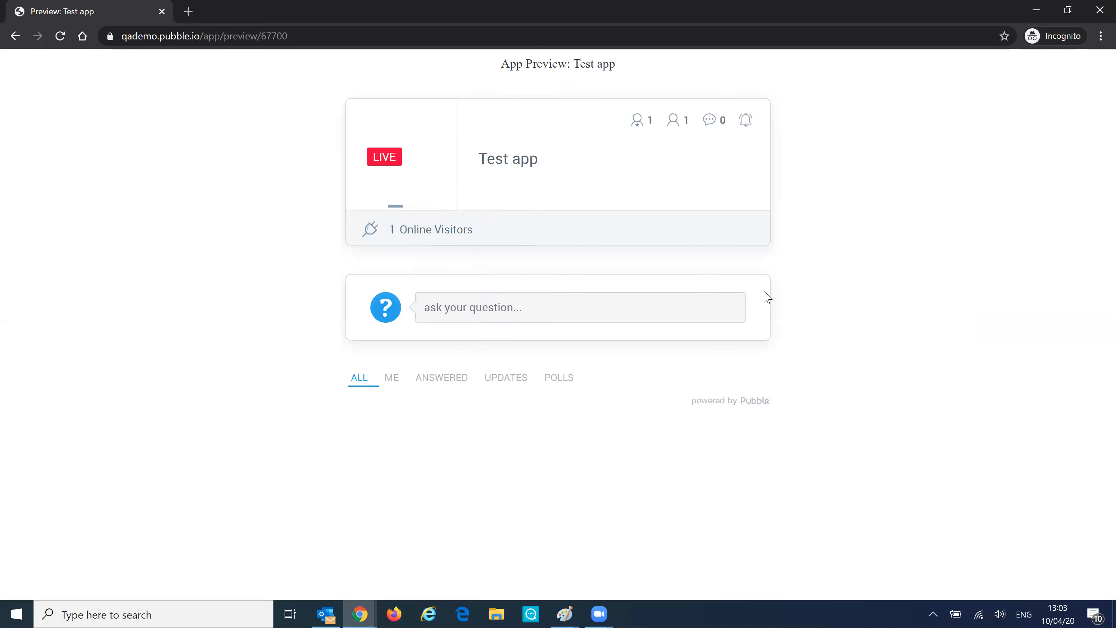
# - Post "Test question from preview app" as a guest, leaving the notification email and phone number blank
pyautogui.click(507, 306)
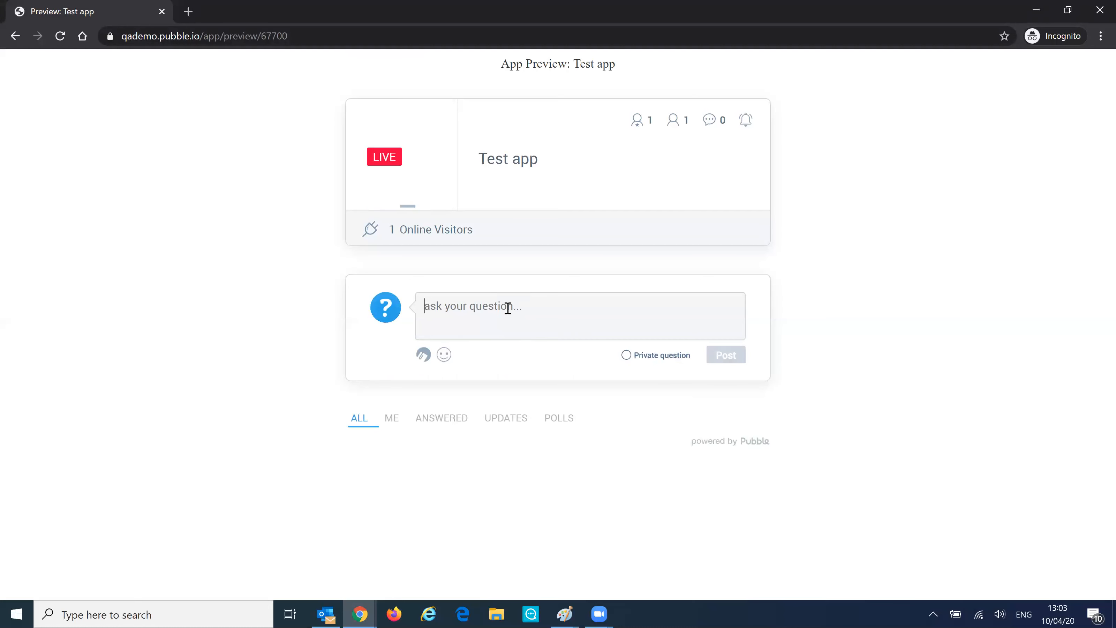
pyautogui.write('Test question from preview app')
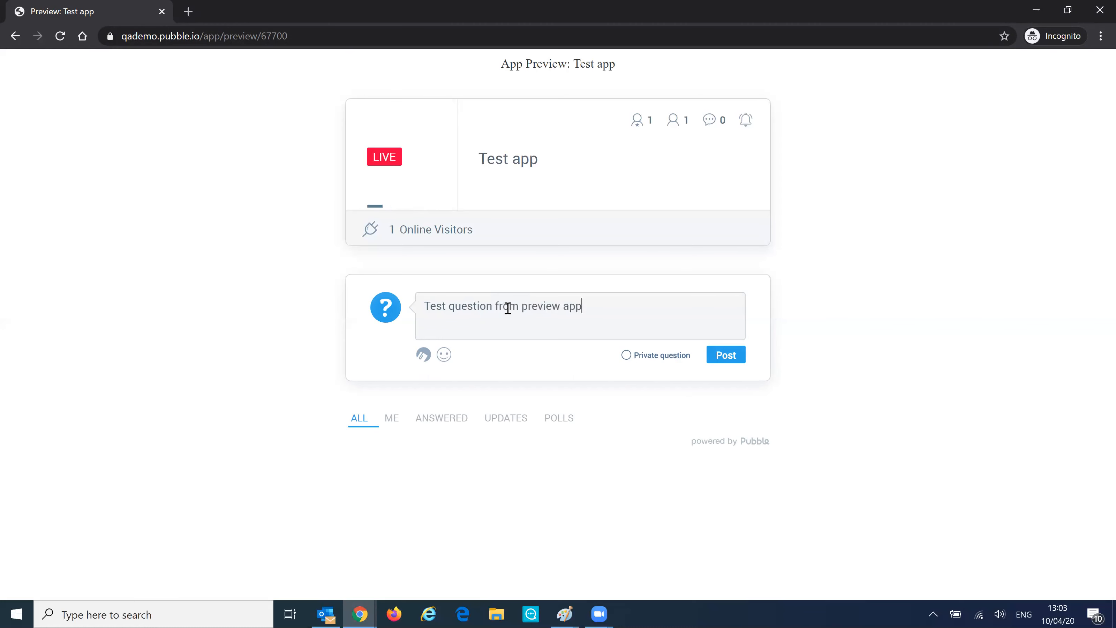
pyautogui.click(726, 356)
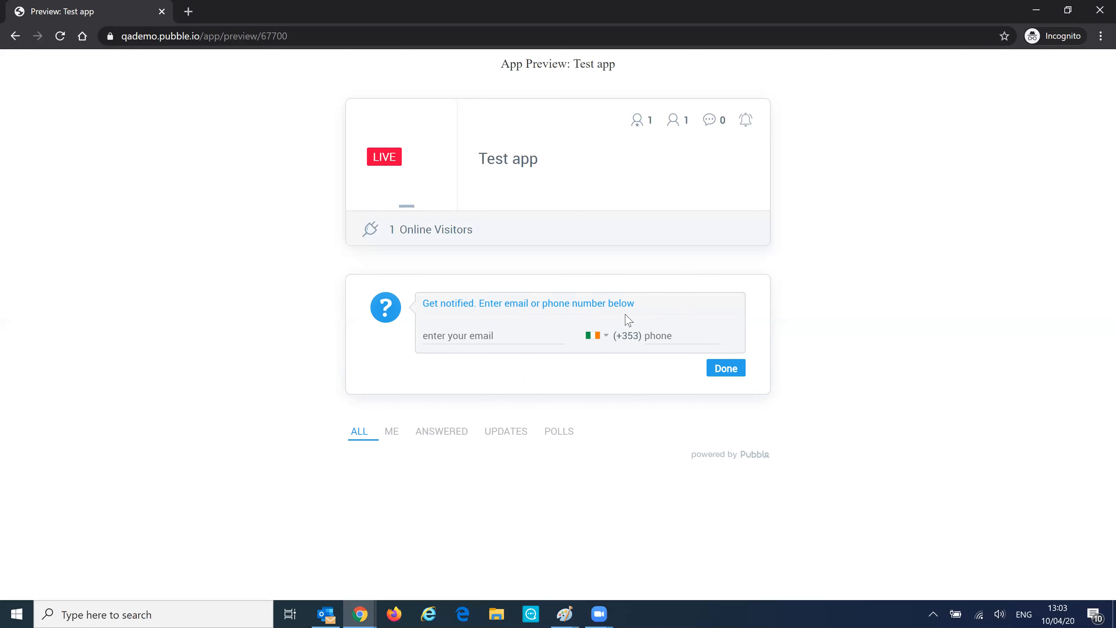
pyautogui.click(727, 369)
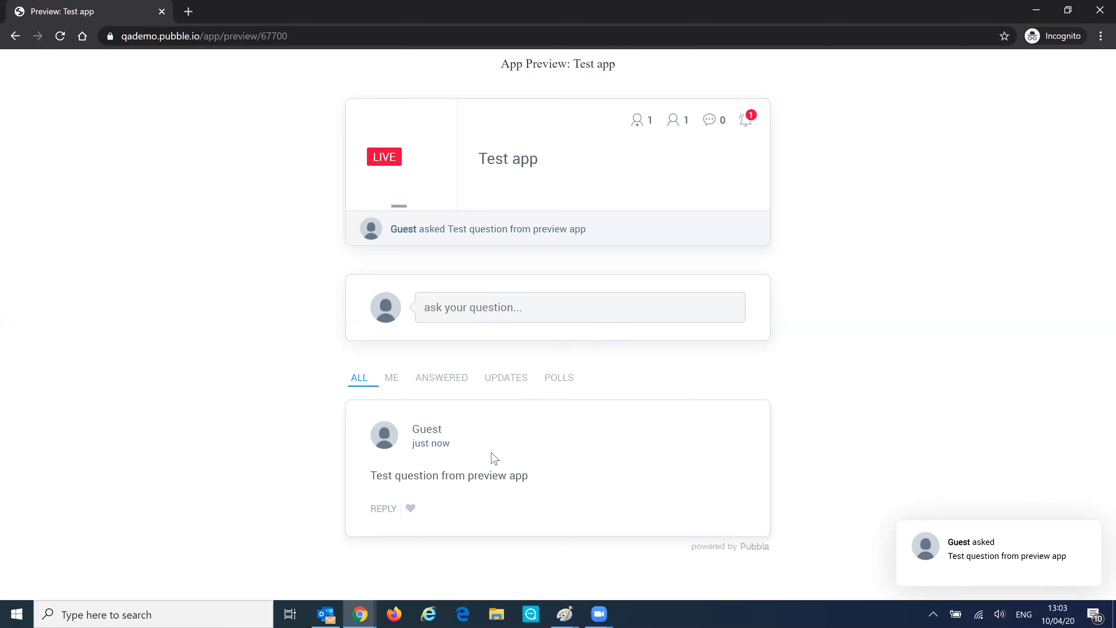
# - Switch to the Pubble Q&A Demo dashboard, open the Test app event and load its new questions
pyautogui.moveTo(359, 614)
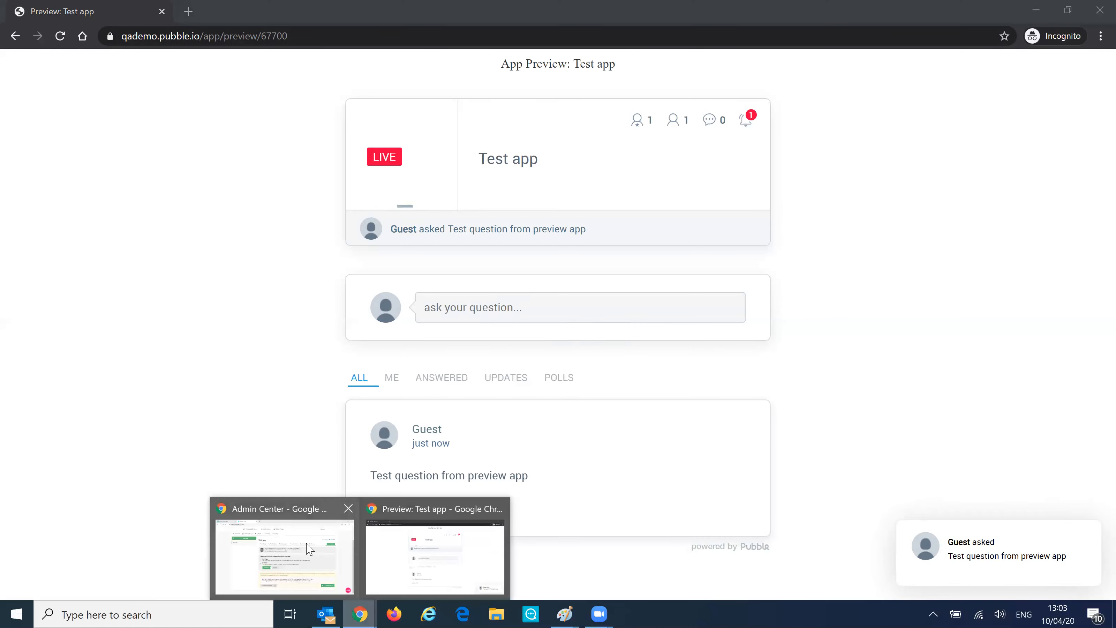
pyautogui.click(310, 549)
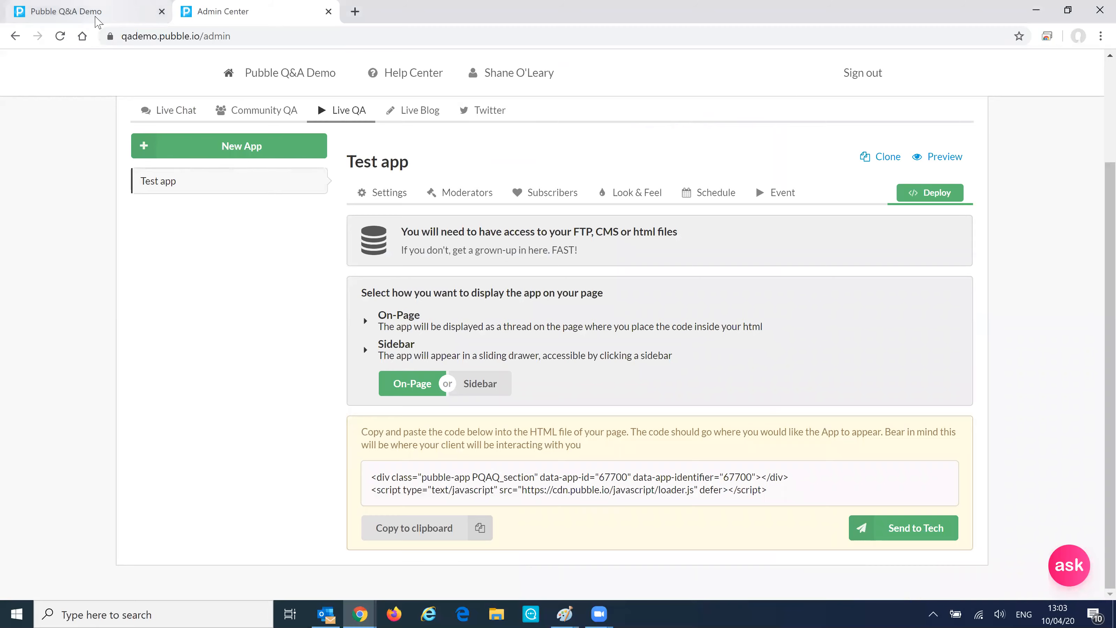
pyautogui.click(98, 18)
pyautogui.click(237, 115)
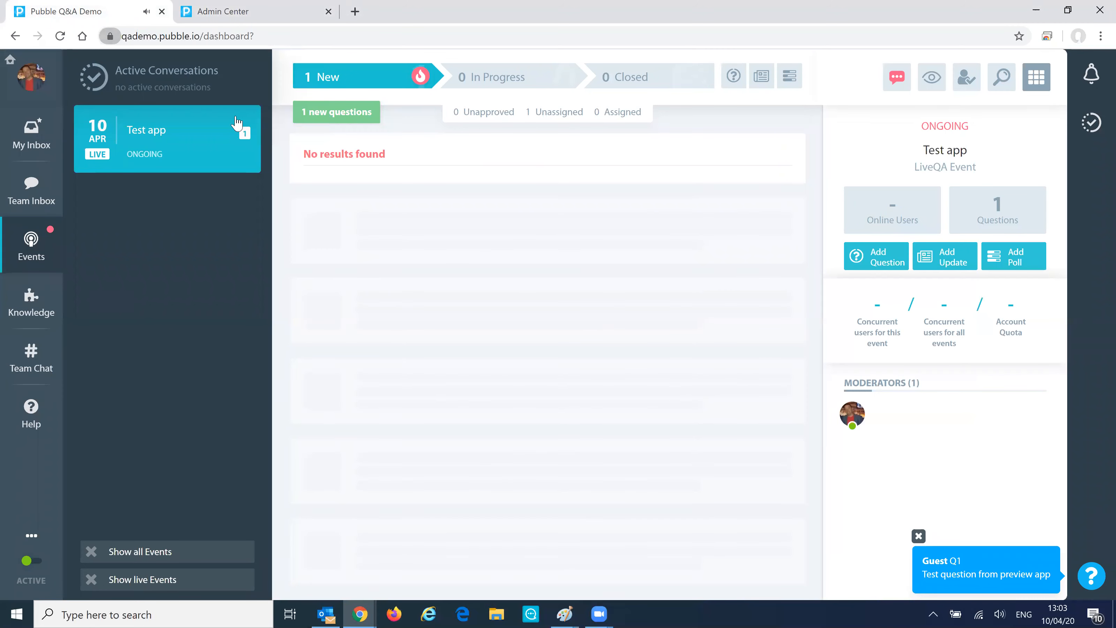
pyautogui.click(347, 116)
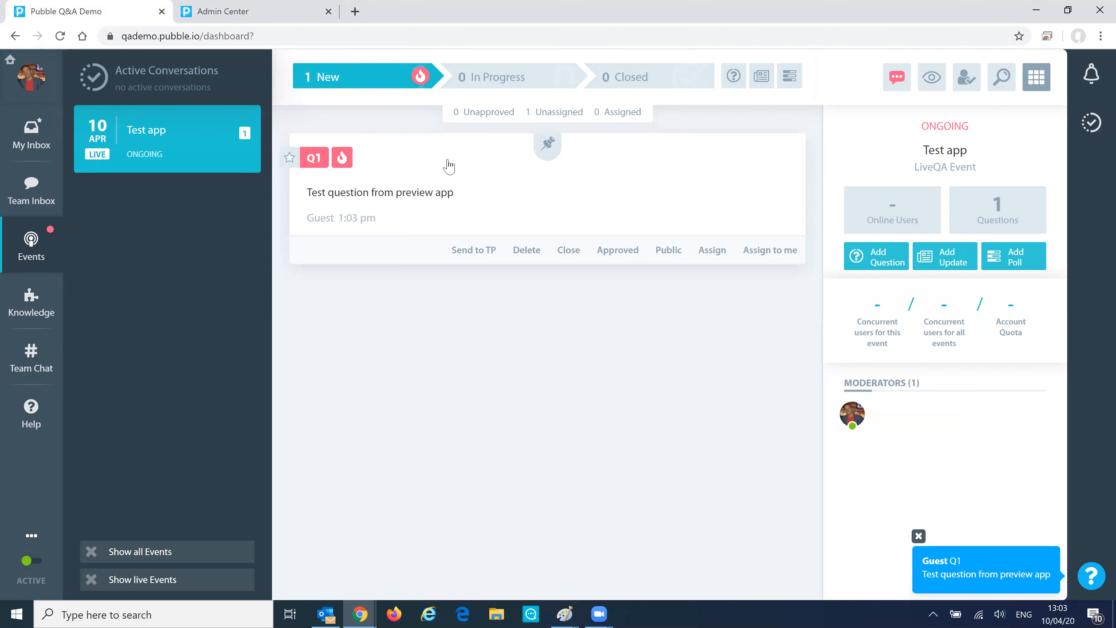
# - Open the guest's question Q1 and send the answer "Reply from dashboard"
pyautogui.click(446, 198)
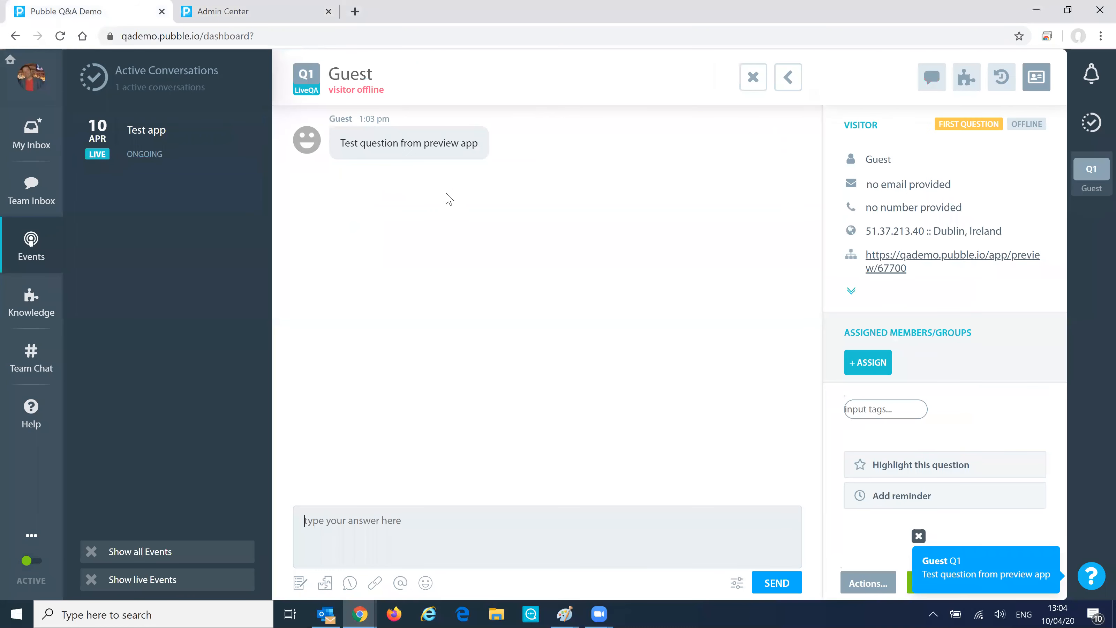
pyautogui.click(402, 520)
pyautogui.write('Reply')
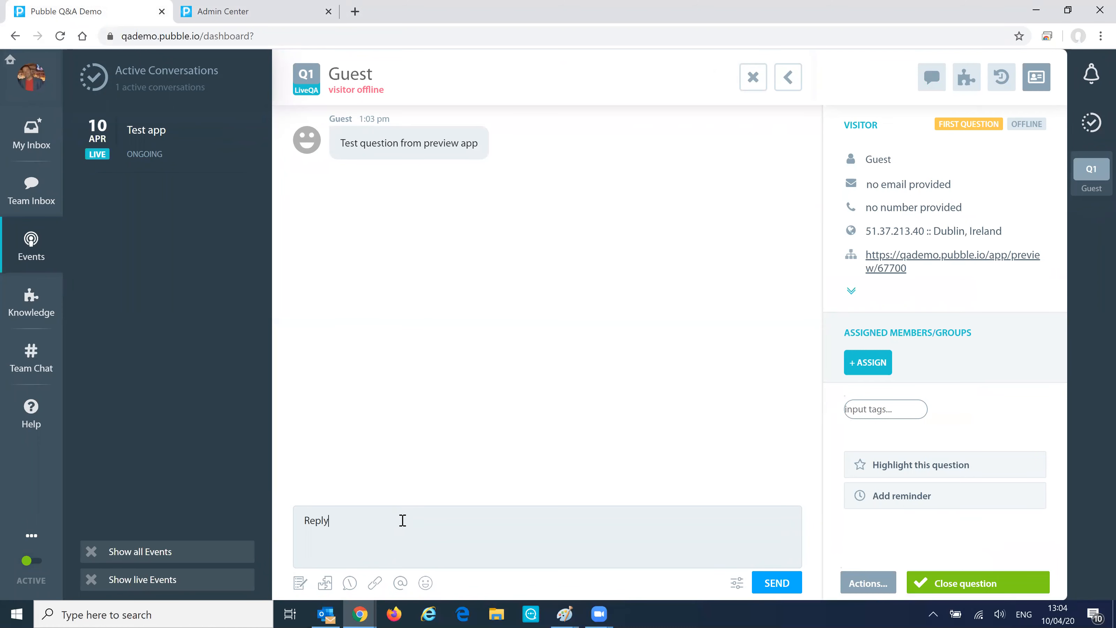
pyautogui.write(' from dashboard')
pyautogui.press('Return')
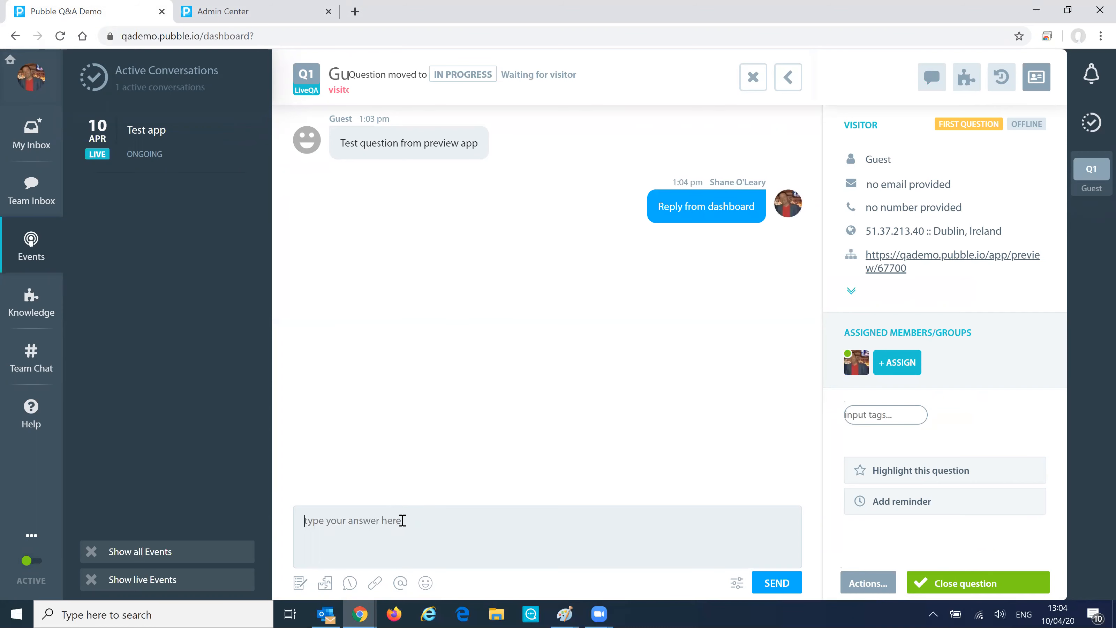
# - Switch to the incognito preview and expand the guest's question to view the moderator's reply
pyautogui.moveTo(360, 613)
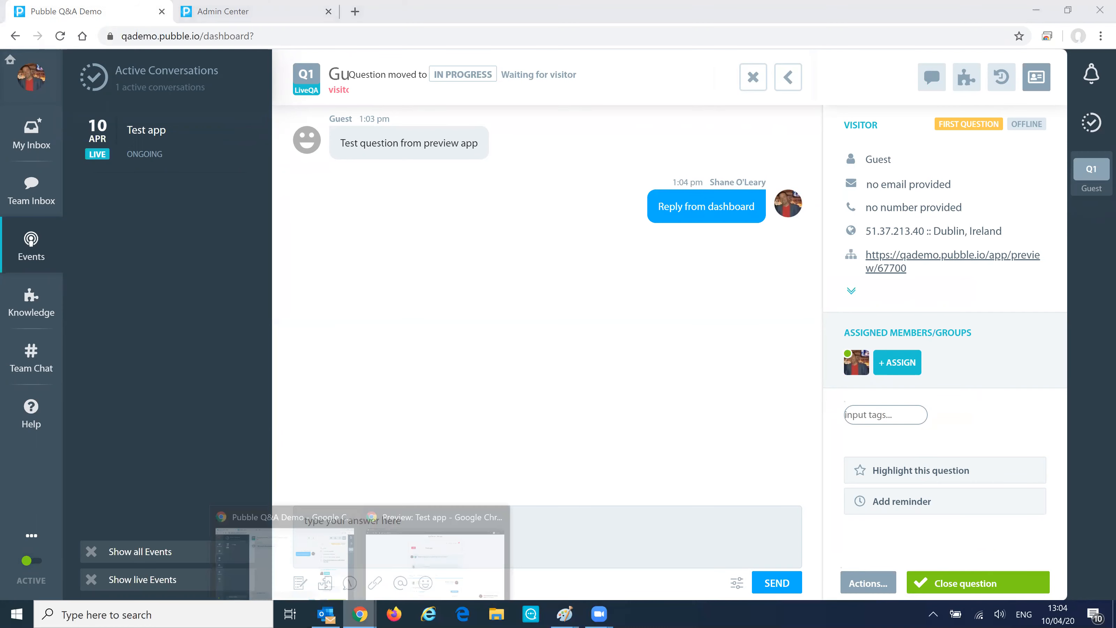
pyautogui.click(428, 549)
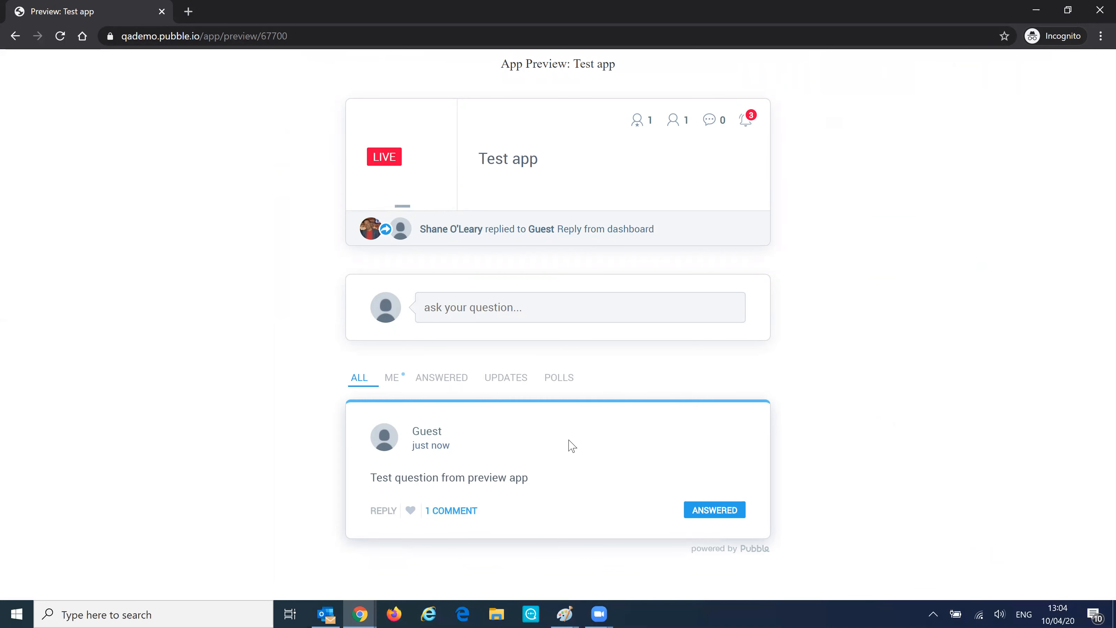
pyautogui.click(571, 445)
pyautogui.scroll(-1, 773, 379)
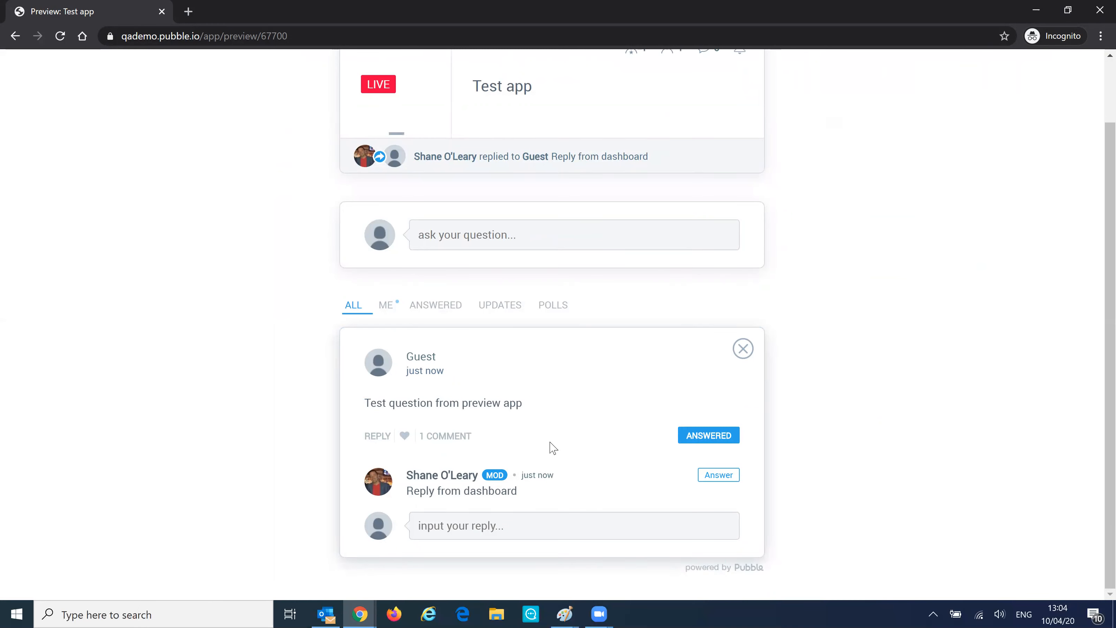
# - Return to the dashboard, leave the conversation, and review Q1 among the In Progress questions
pyautogui.click(360, 614)
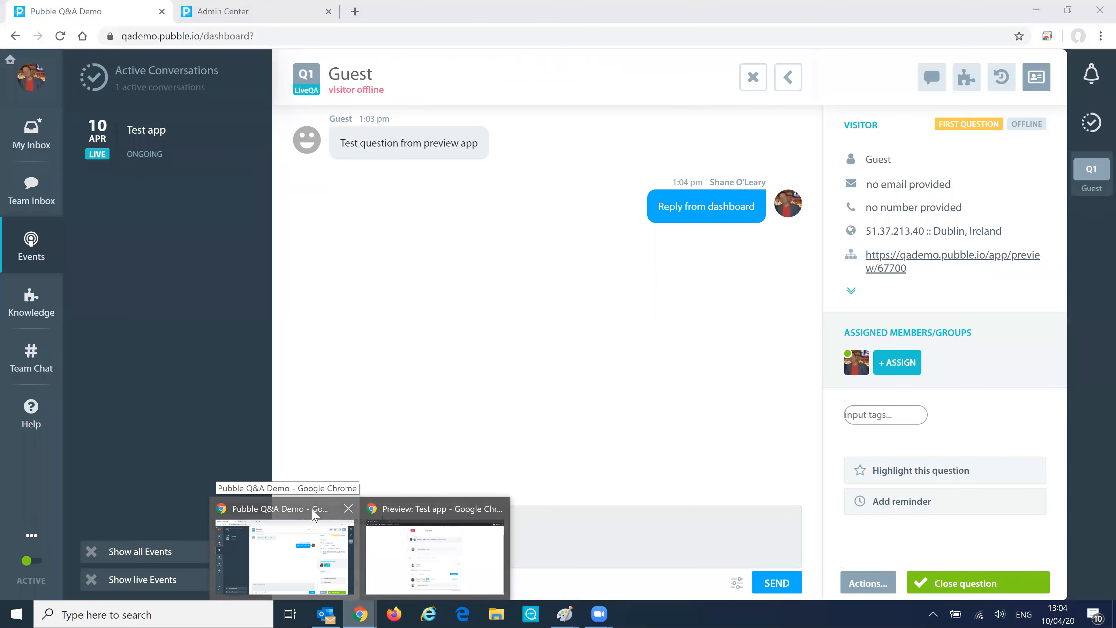
pyautogui.click(314, 512)
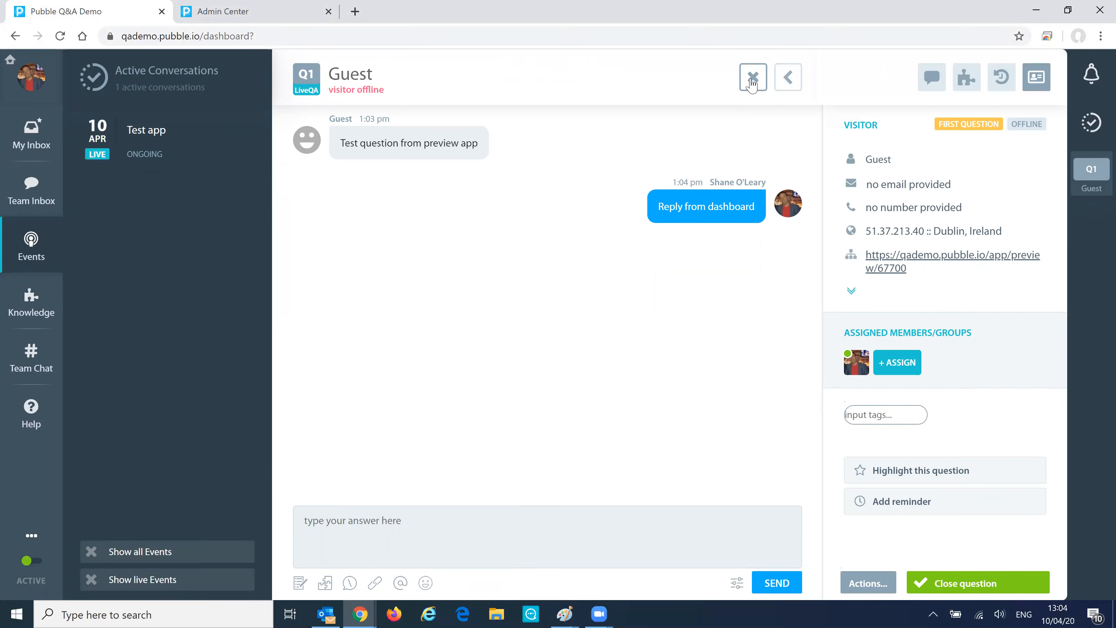
pyautogui.click(753, 77)
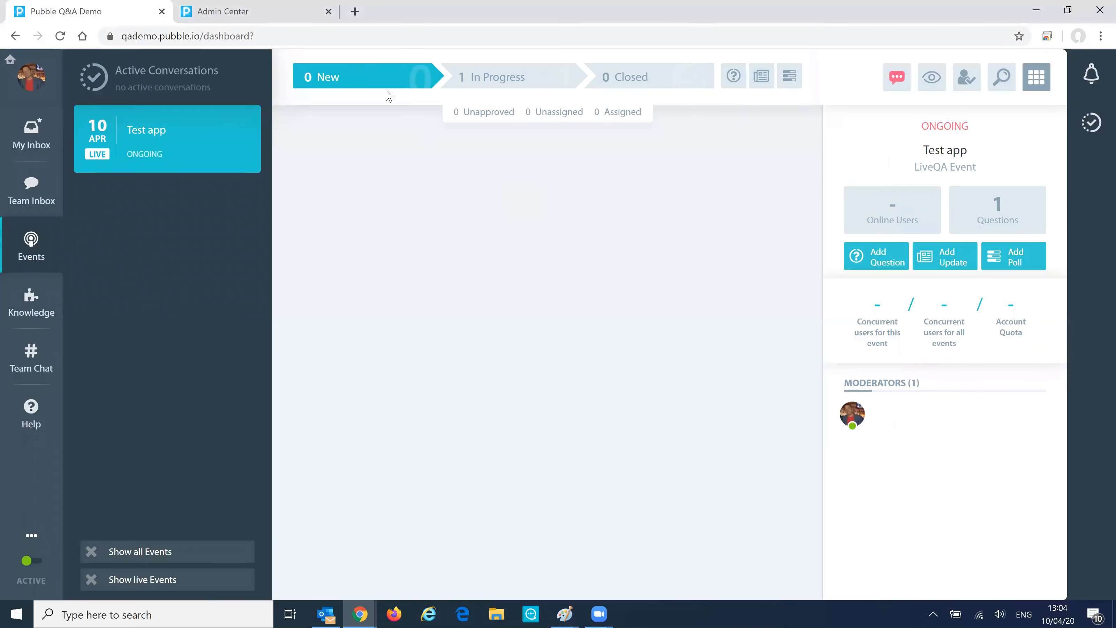
pyautogui.click(496, 79)
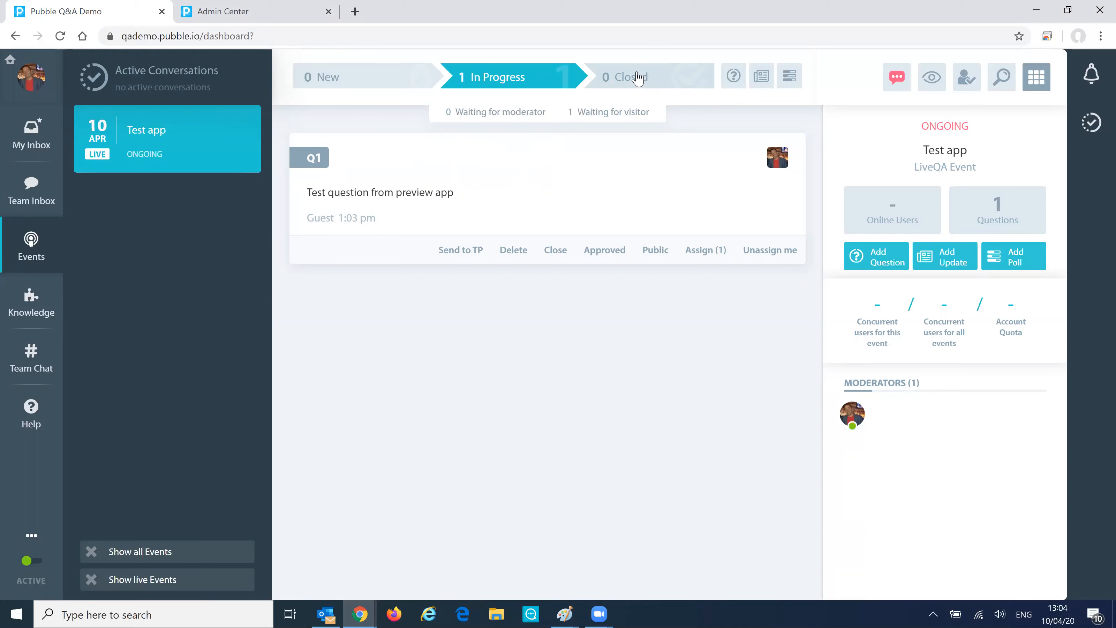
pyautogui.click(613, 188)
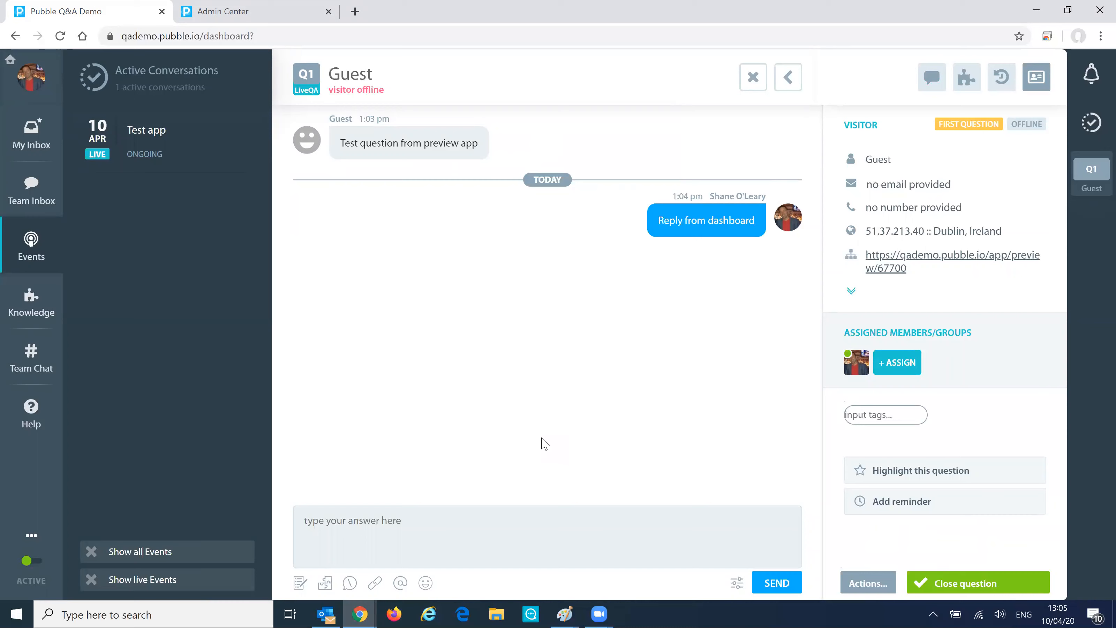
pyautogui.click(752, 78)
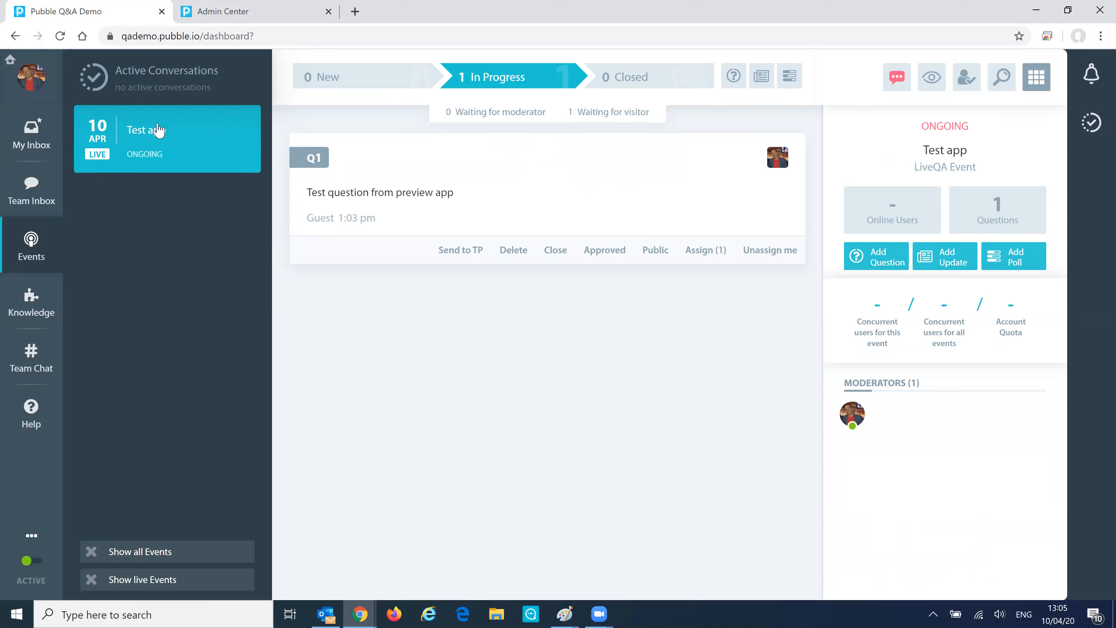
# - Send "this event is going really well. what more can we do to help engagement" in the event's internal chat
pyautogui.click(897, 79)
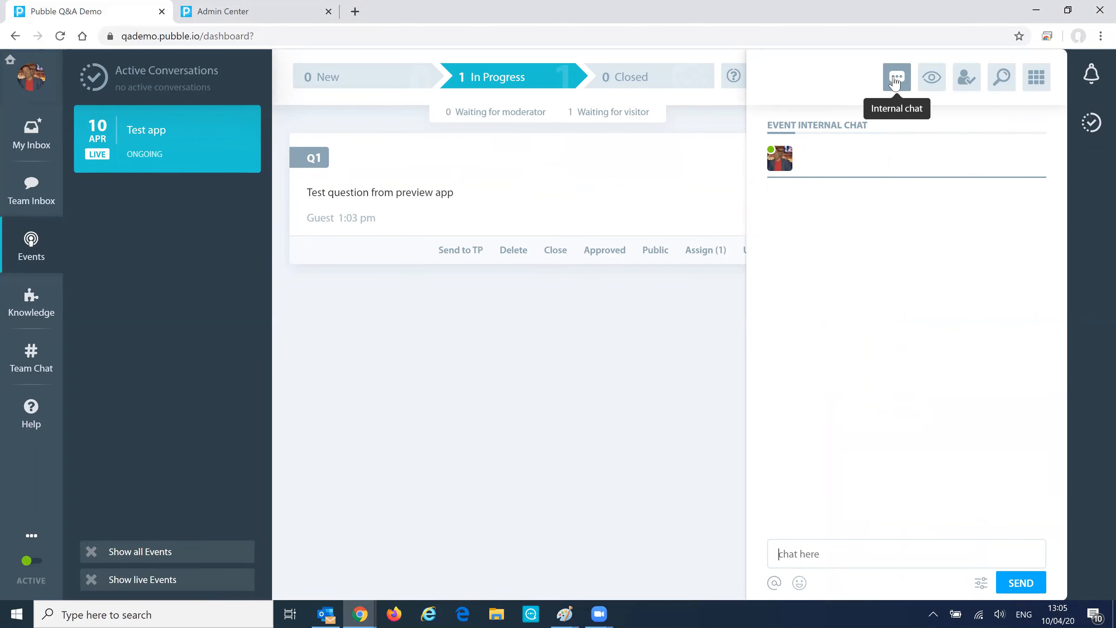
pyautogui.write('this event i')
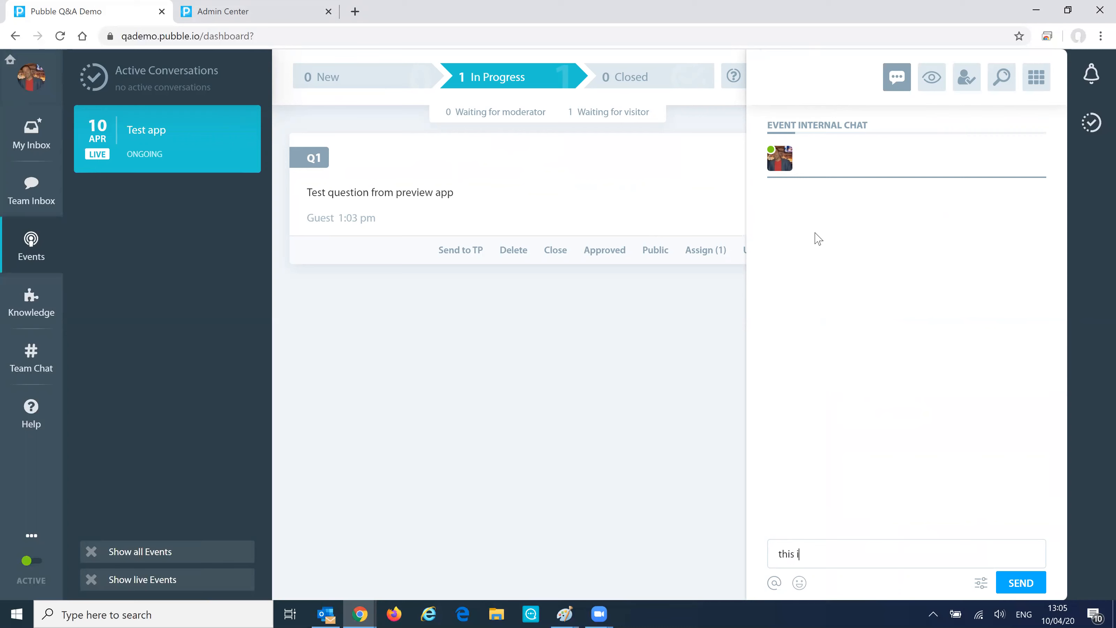
pyautogui.write('s going really well')
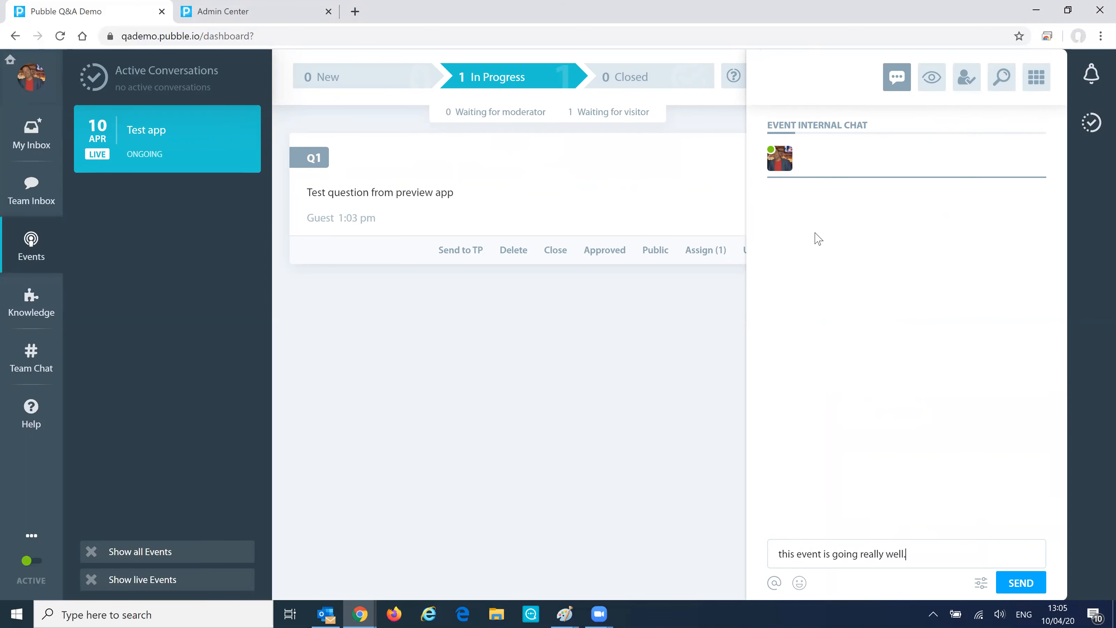
pyautogui.write('.  what more can we dfo')
pyautogui.press('BackSpace')
pyautogui.press('BackSpace')
pyautogui.write('o to help engagement')
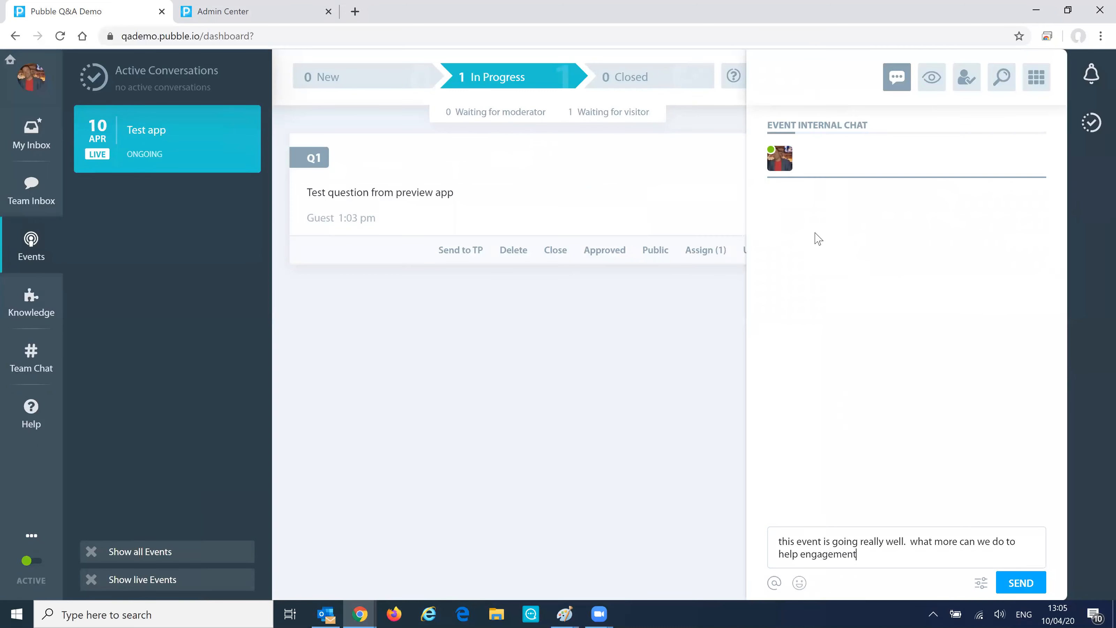
pyautogui.press('Return')
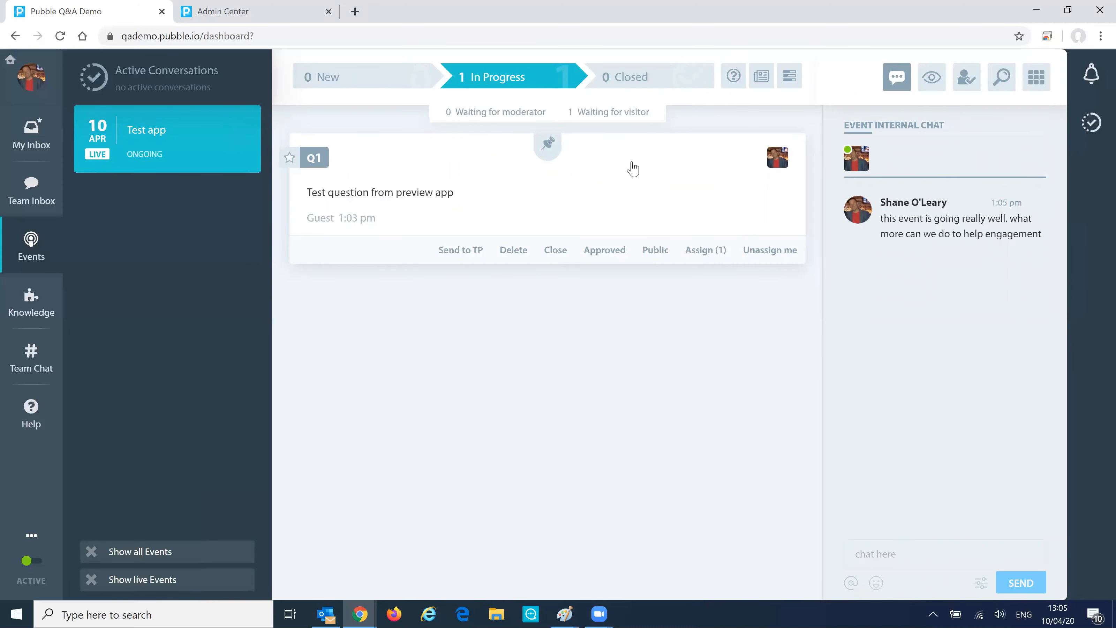
# - Examine the users and groups assignable to Q1, close without assigning, and show the event overview
pyautogui.click(705, 249)
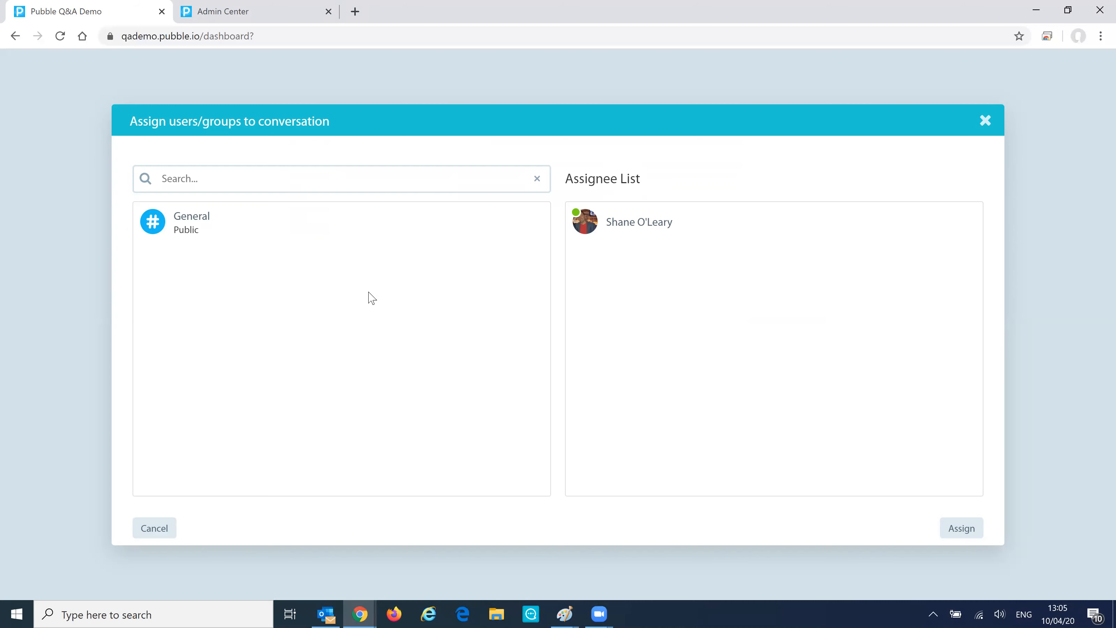
pyautogui.click(986, 121)
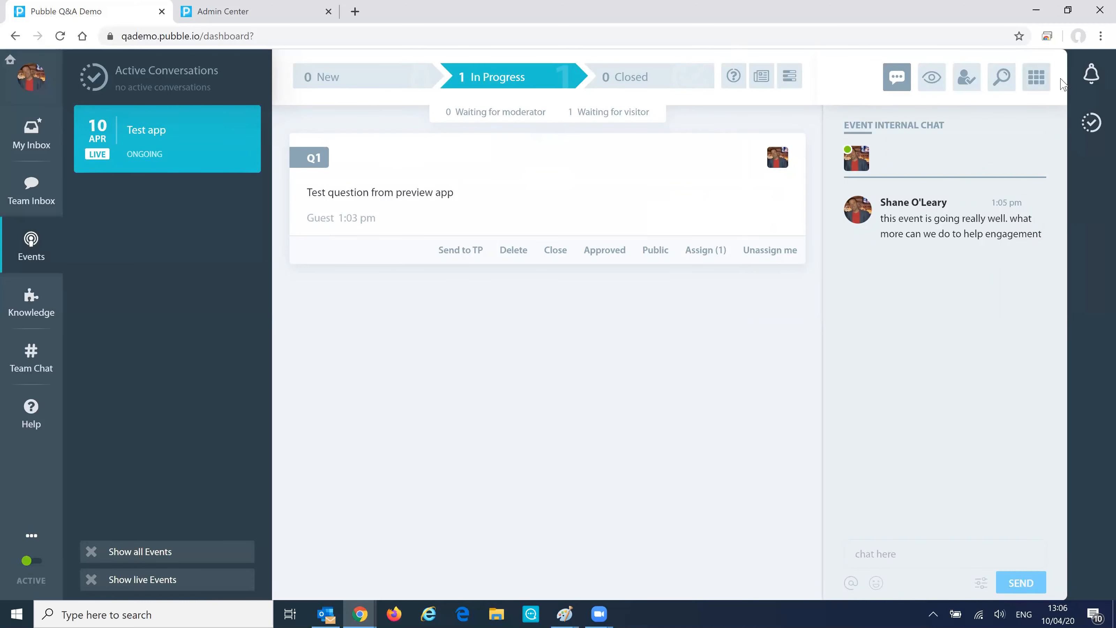
pyautogui.click(1036, 77)
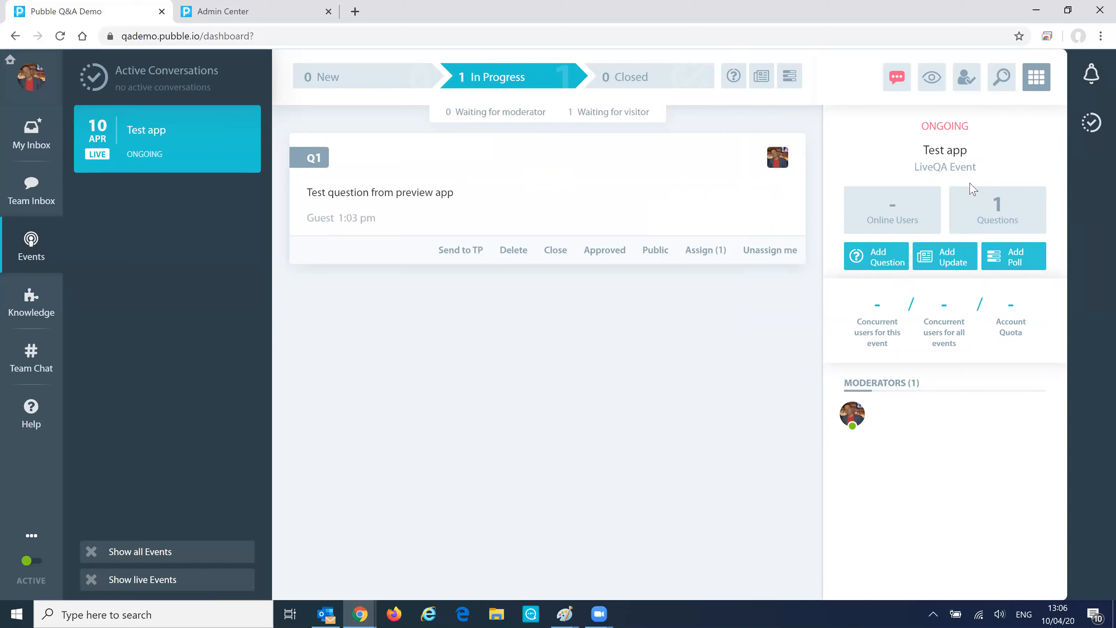
# - Start a new poll for the event with the question "What's the best Q&A software?"
pyautogui.click(1006, 262)
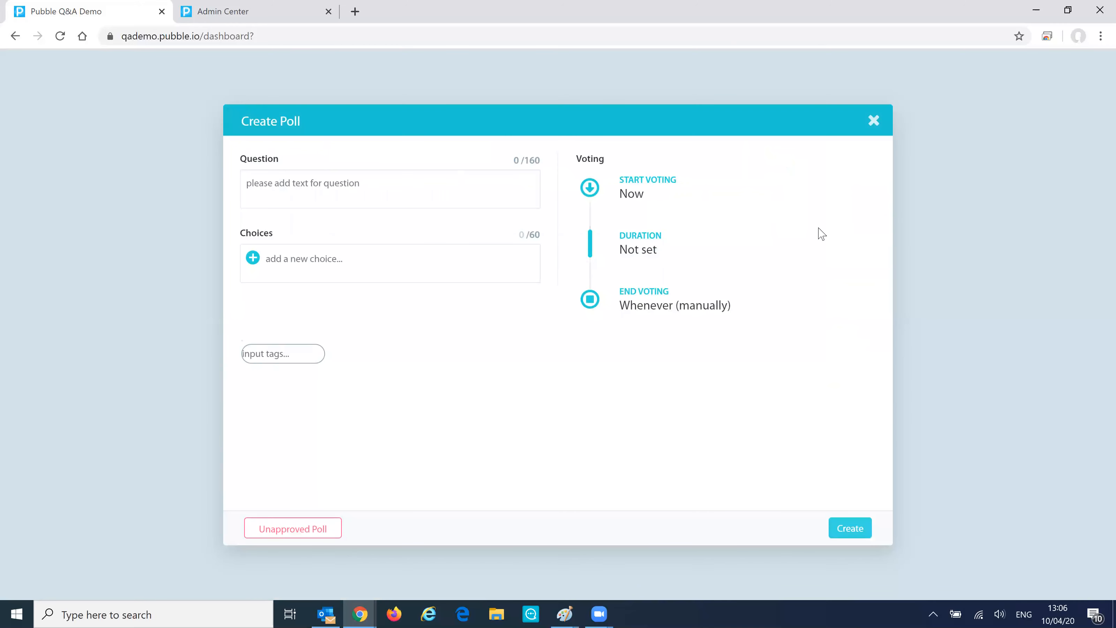
pyautogui.click(405, 191)
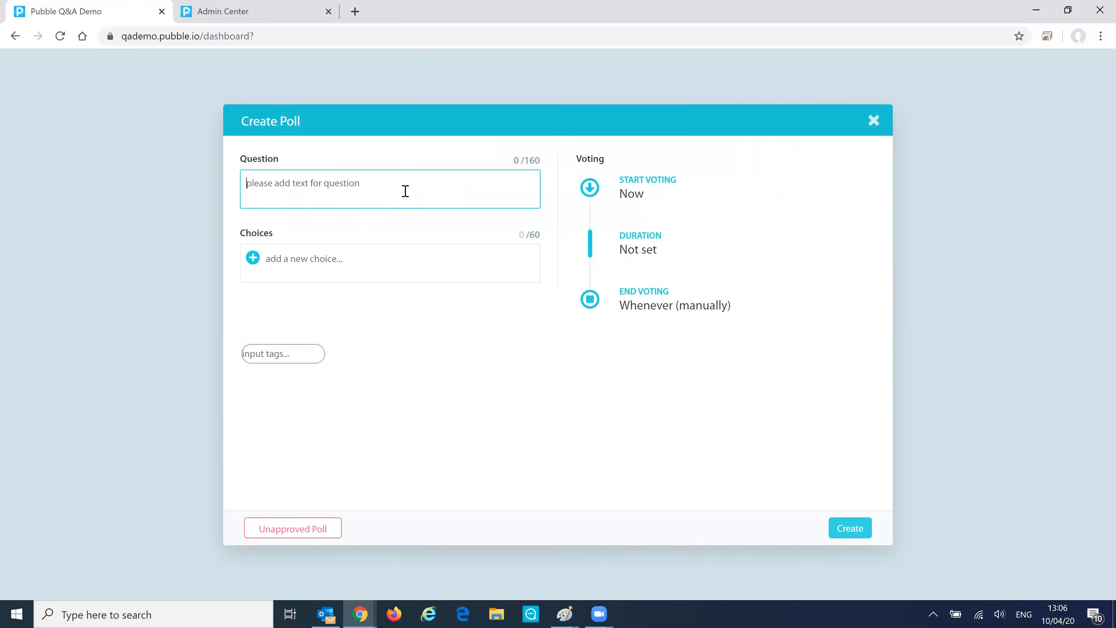
pyautogui.write("What's the best Q&A software?")
# - Add "Pubble of course1" as the poll's first choice
pyautogui.click(341, 253)
pyautogui.write('Pubbble of')
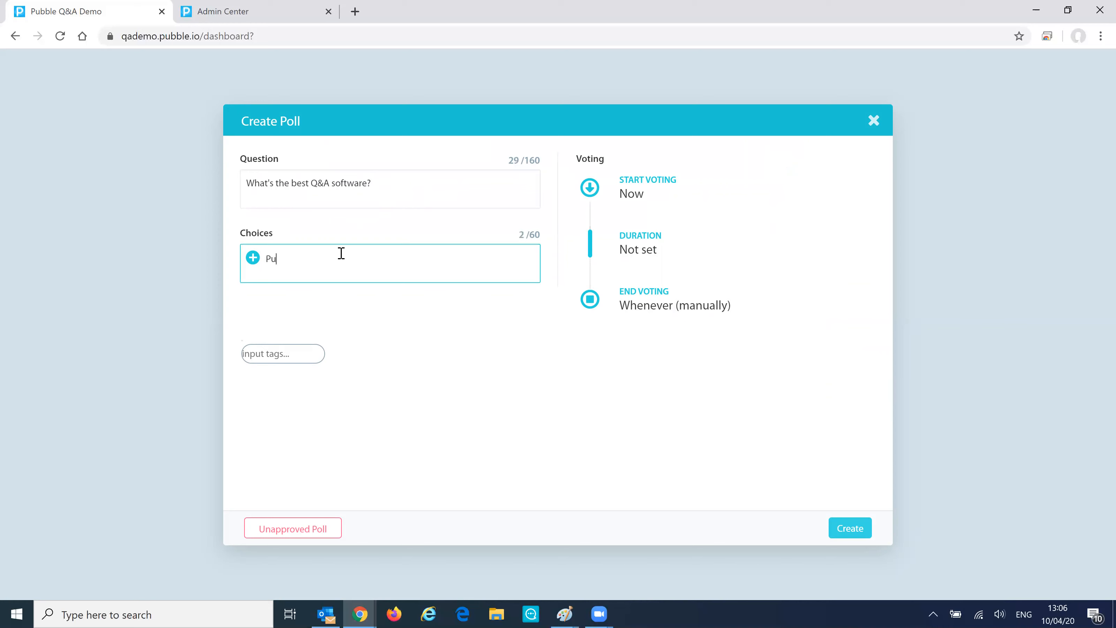
pyautogui.press('BackSpace')
pyautogui.press('BackSpace')
pyautogui.press('BackSpace')
pyautogui.press('BackSpace')
pyautogui.press('BackSpace')
pyautogui.write('le of course1')
pyautogui.press('Return')
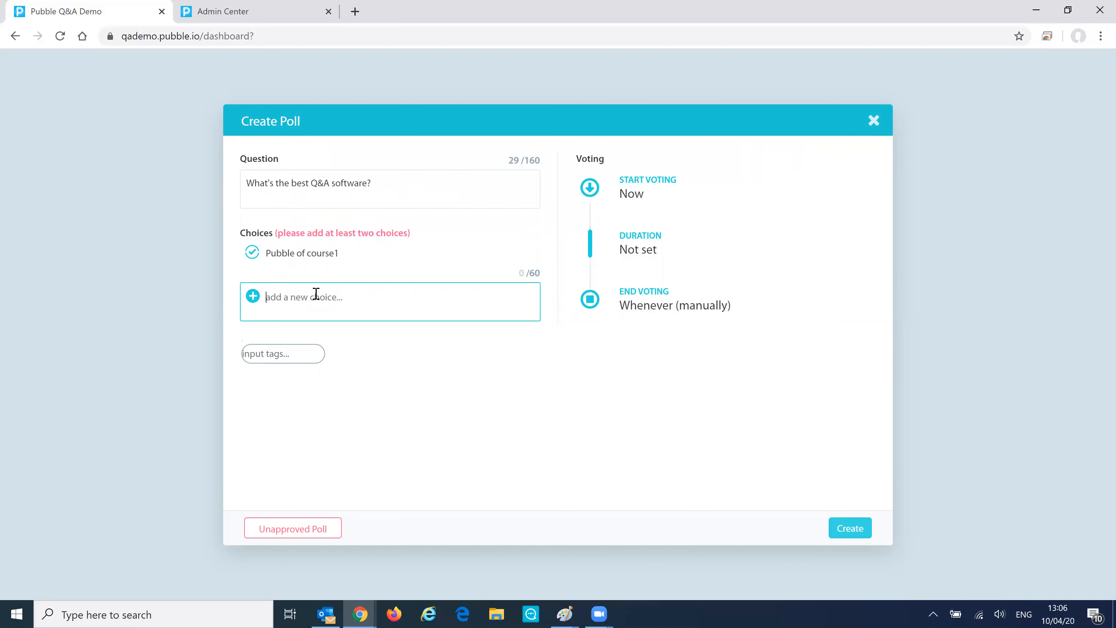
# - Add "Answer is A!" as the poll's second choice and create the poll
pyautogui.write('Answer is A!')
pyautogui.press('Return')
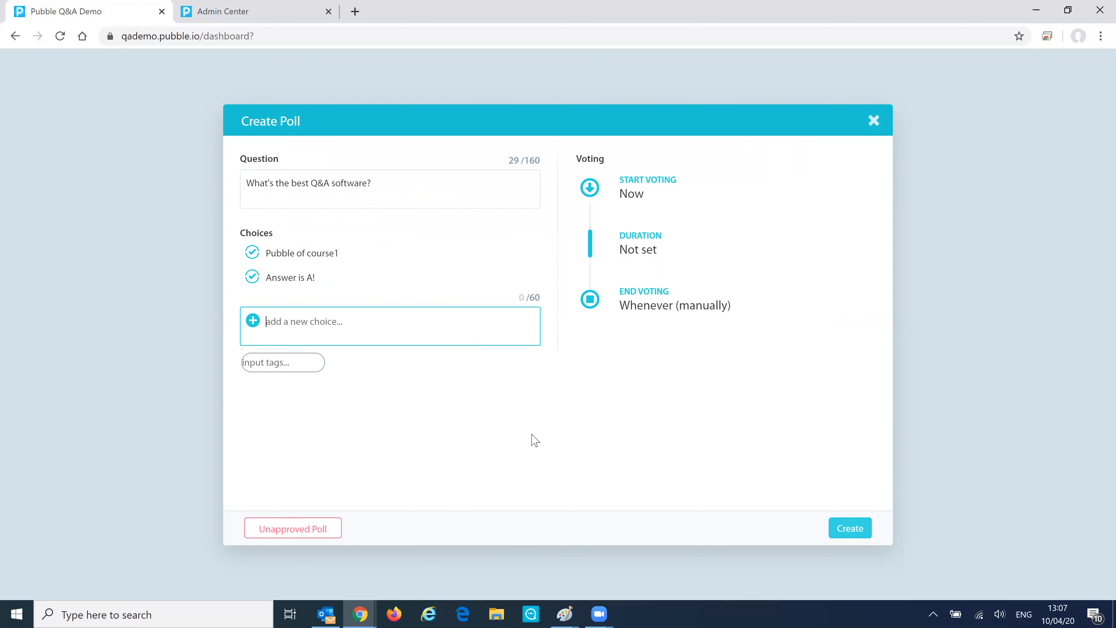
pyautogui.click(842, 529)
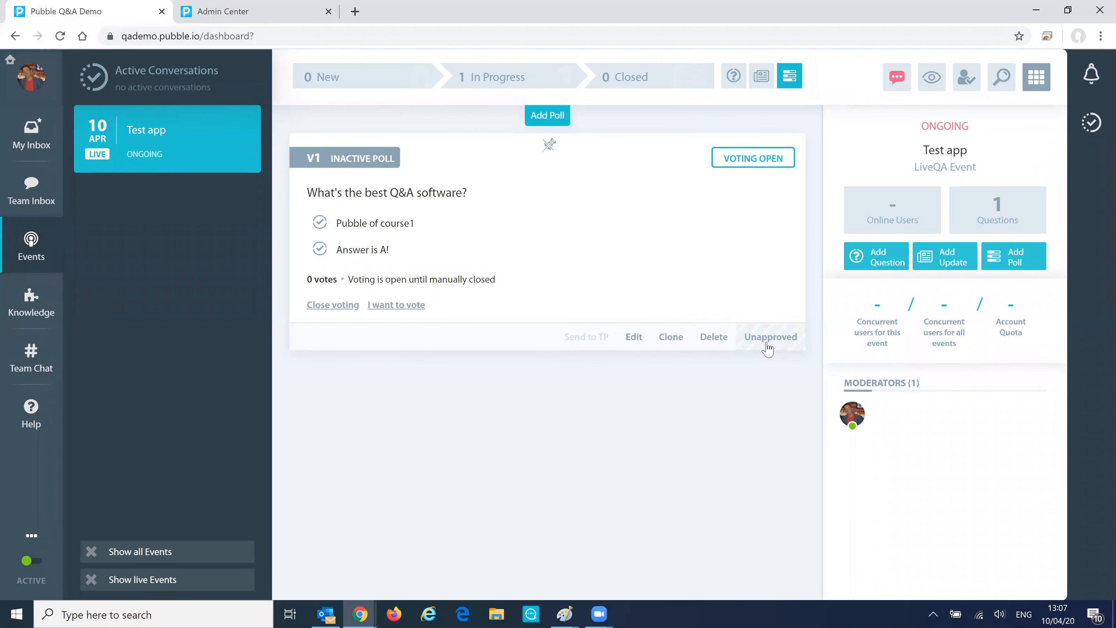
# - Check the visitor preview of Test app for the unapproved poll, and return to the dashboard
pyautogui.click(360, 614)
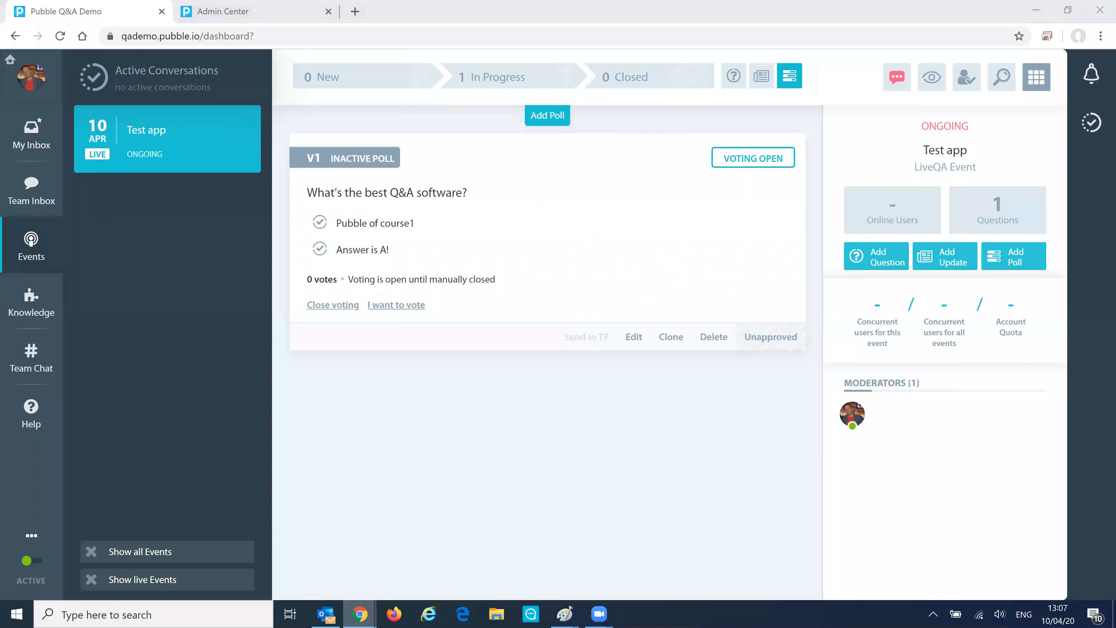
pyautogui.click(431, 553)
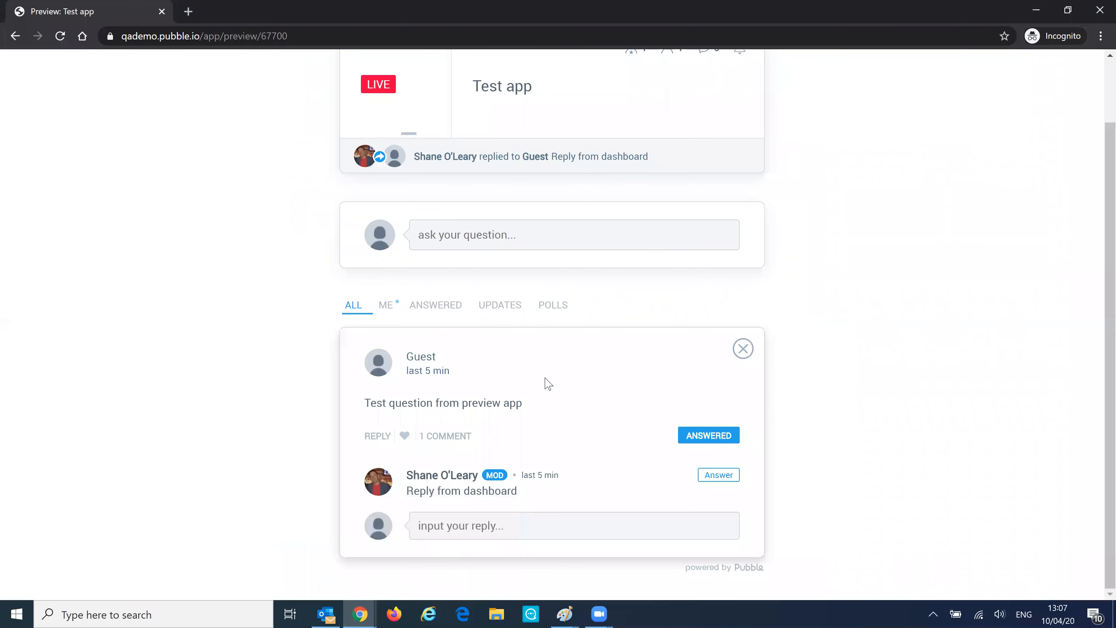
pyautogui.click(360, 614)
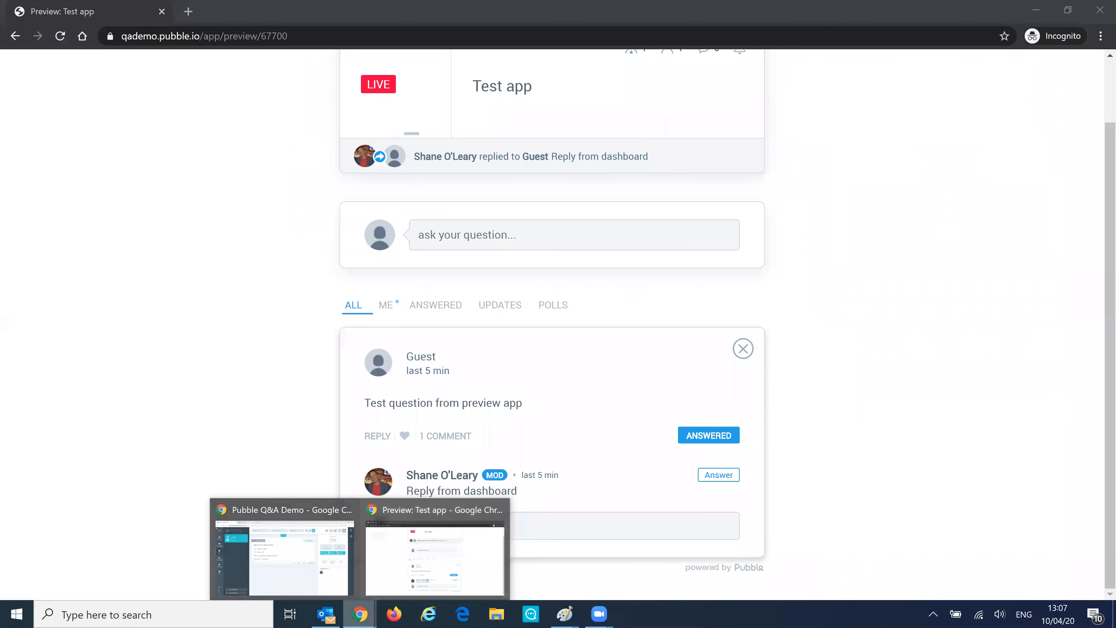
pyautogui.click(320, 552)
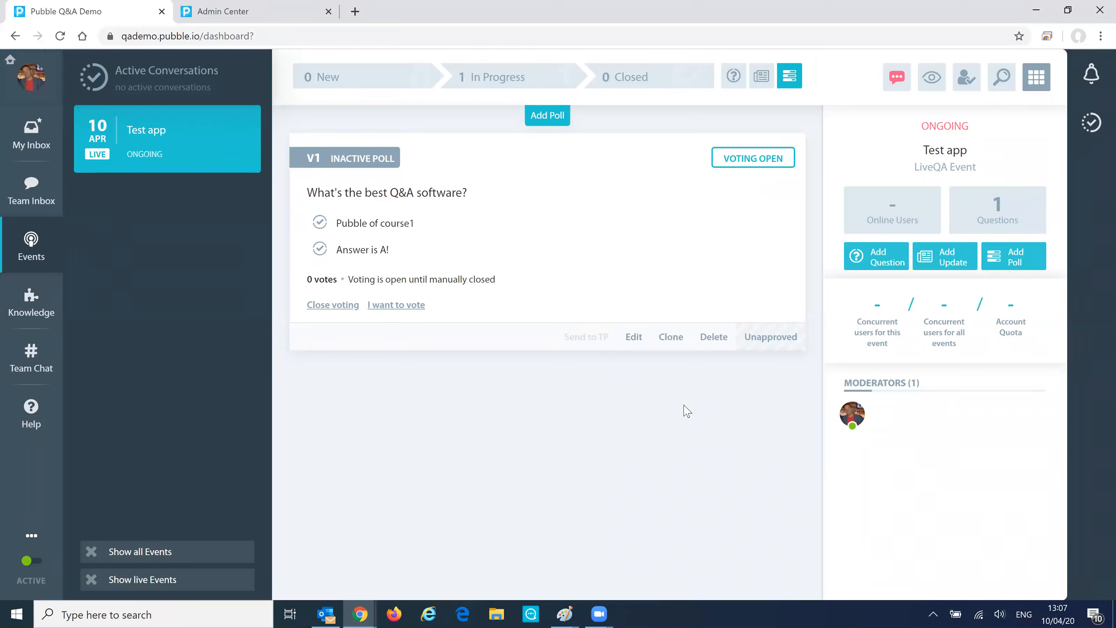
# - Approve the poll "What's the best Q&A software?" and pin it in the event
pyautogui.click(763, 338)
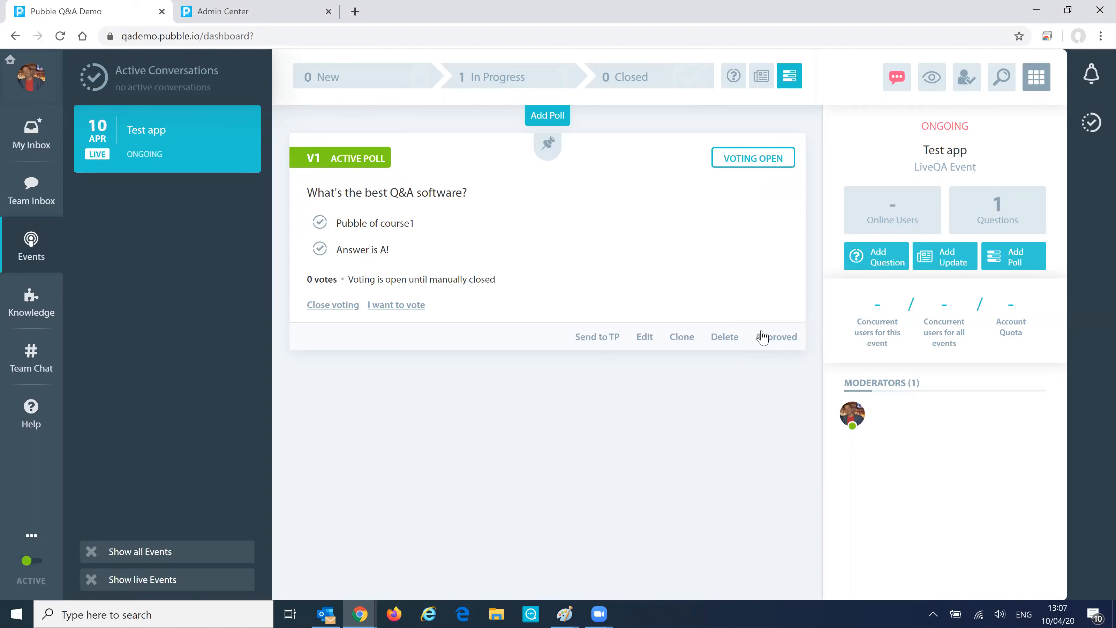
pyautogui.click(548, 148)
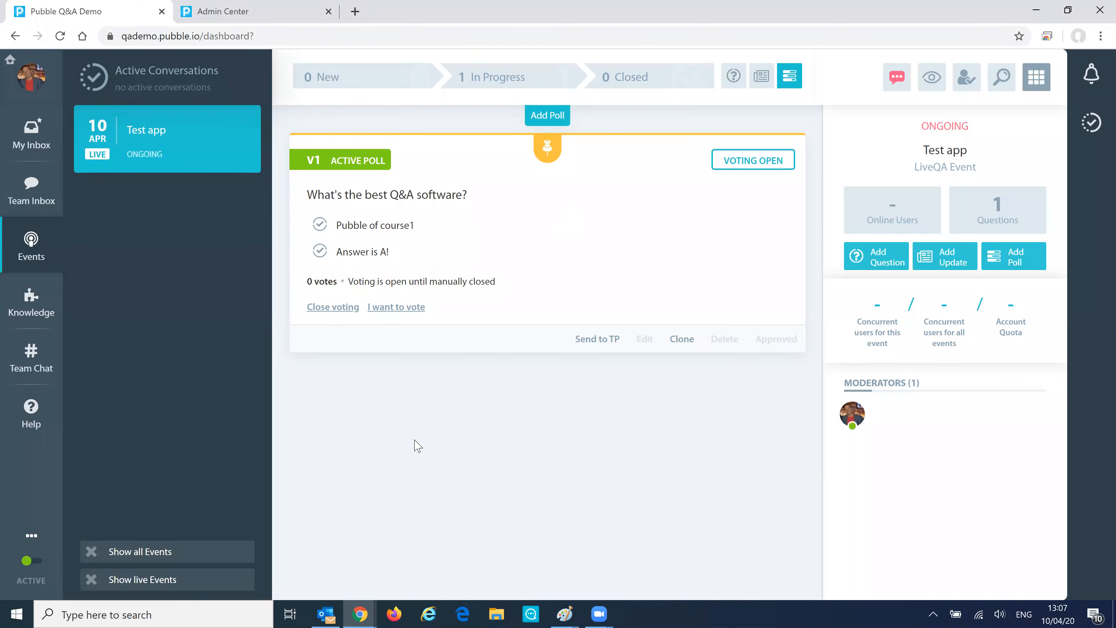
# - Vote for "Pubble of course1" in the visitor preview's pinned poll and check the vote on the dashboard
pyautogui.moveTo(360, 614)
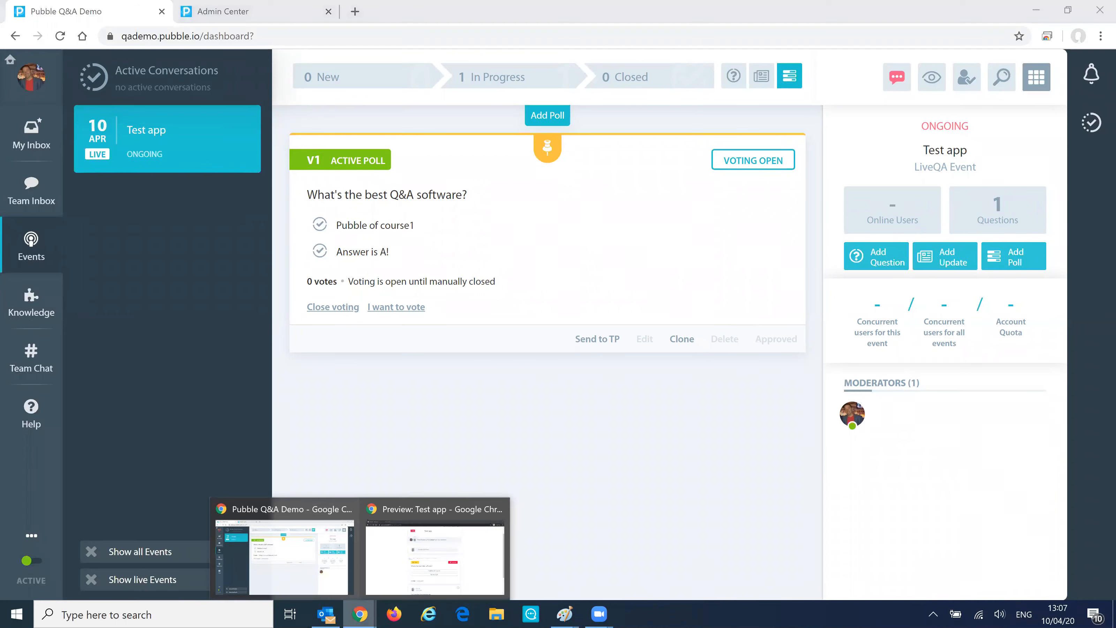
pyautogui.click(433, 553)
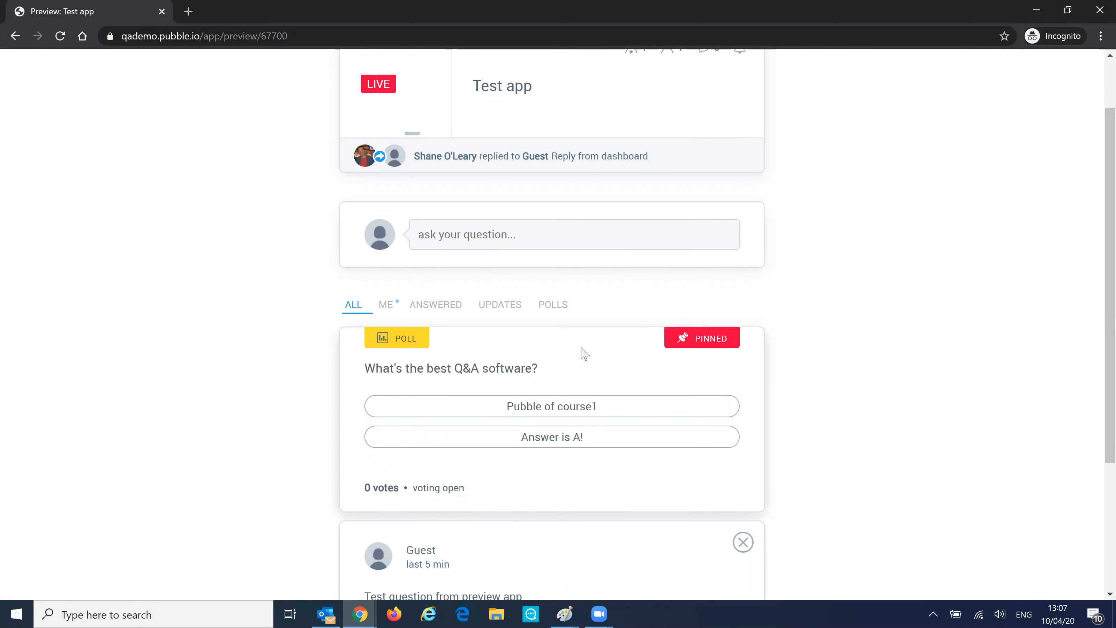
pyautogui.click(555, 411)
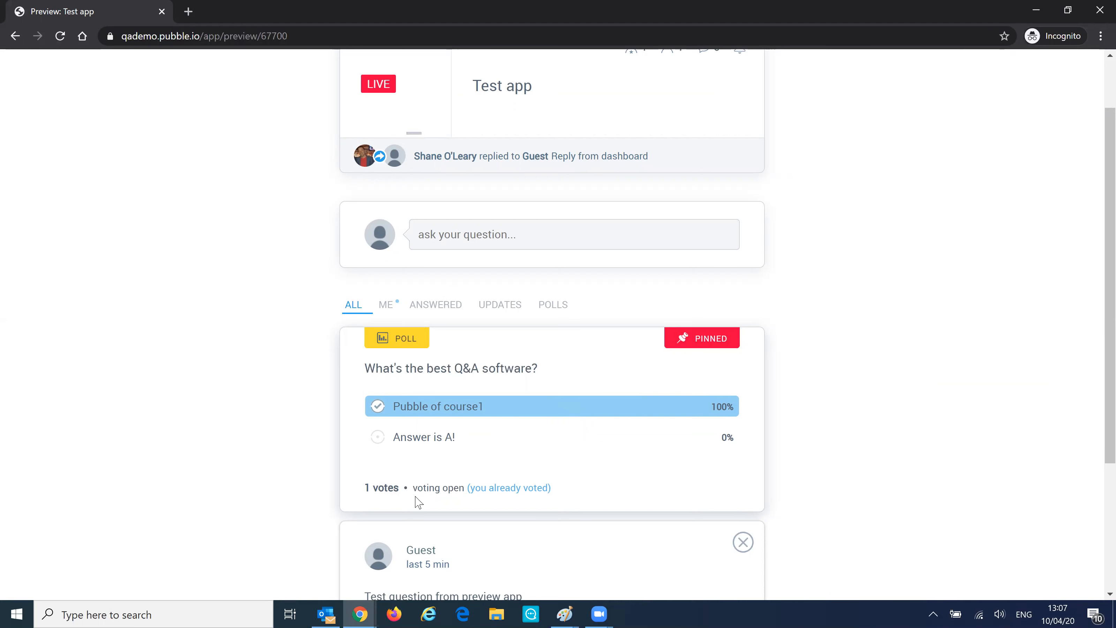
pyautogui.click(359, 614)
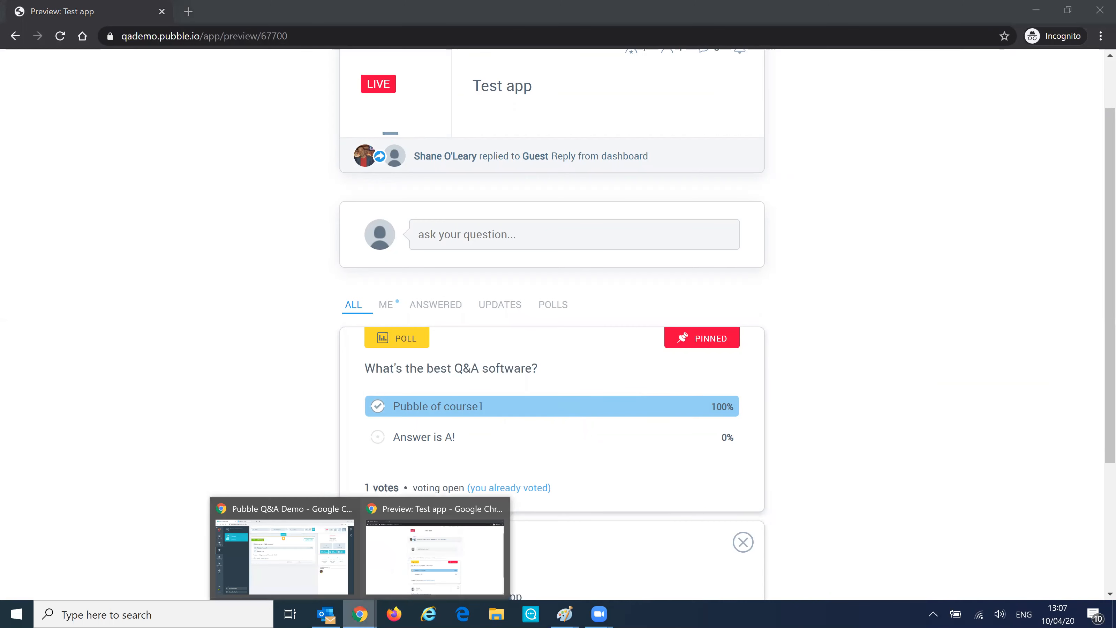
pyautogui.click(321, 539)
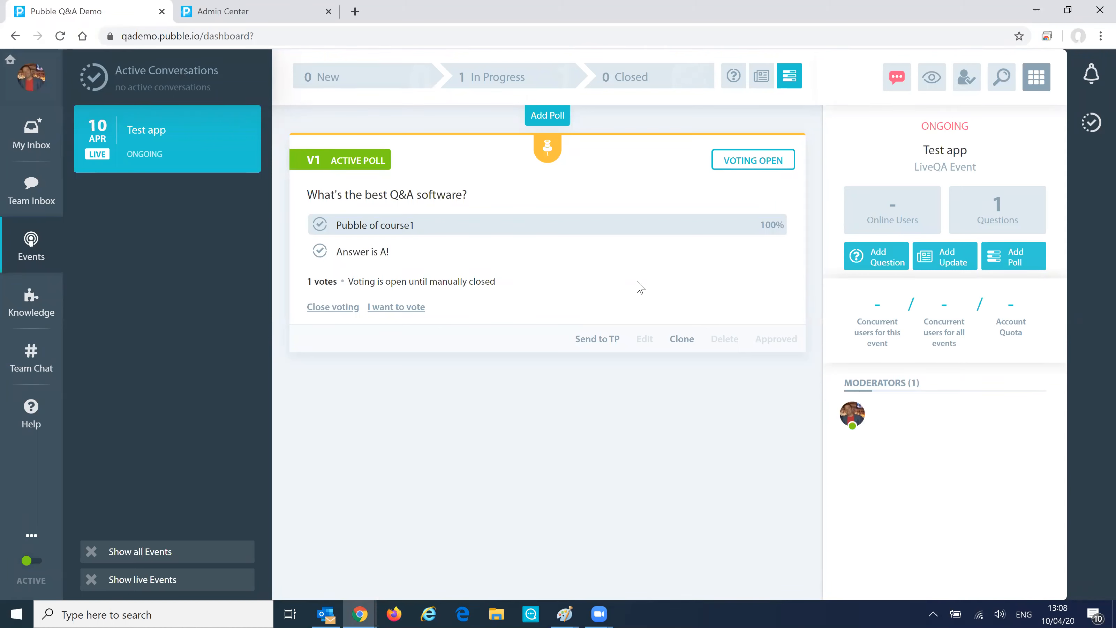
# - Push an approved text update reading "10 mins left. Get your questions in" to the event's app
pyautogui.click(940, 258)
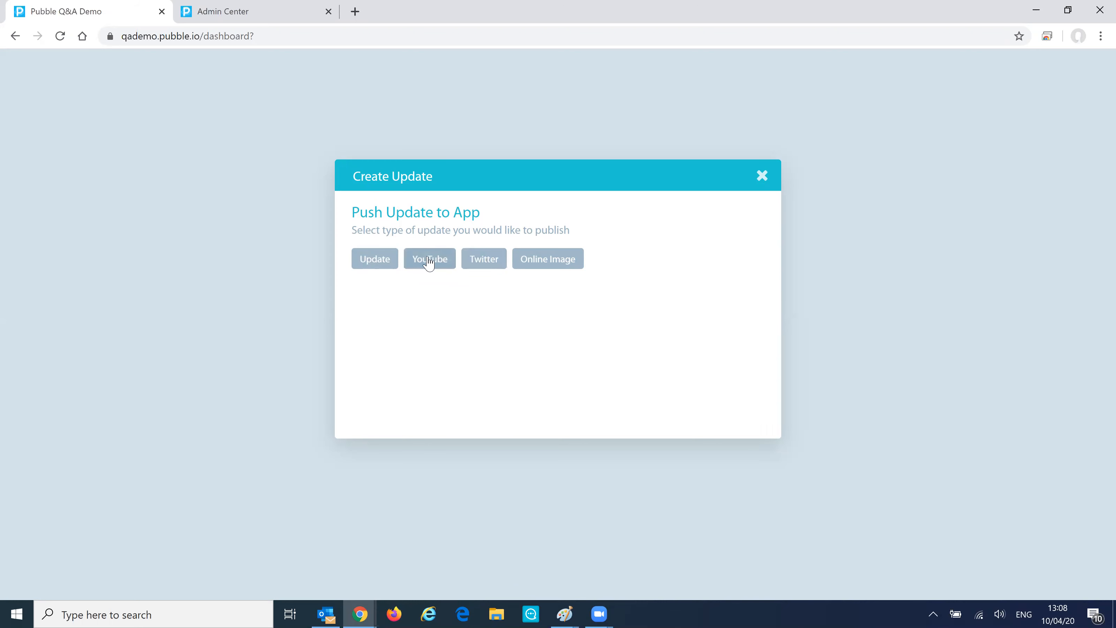
pyautogui.click(386, 261)
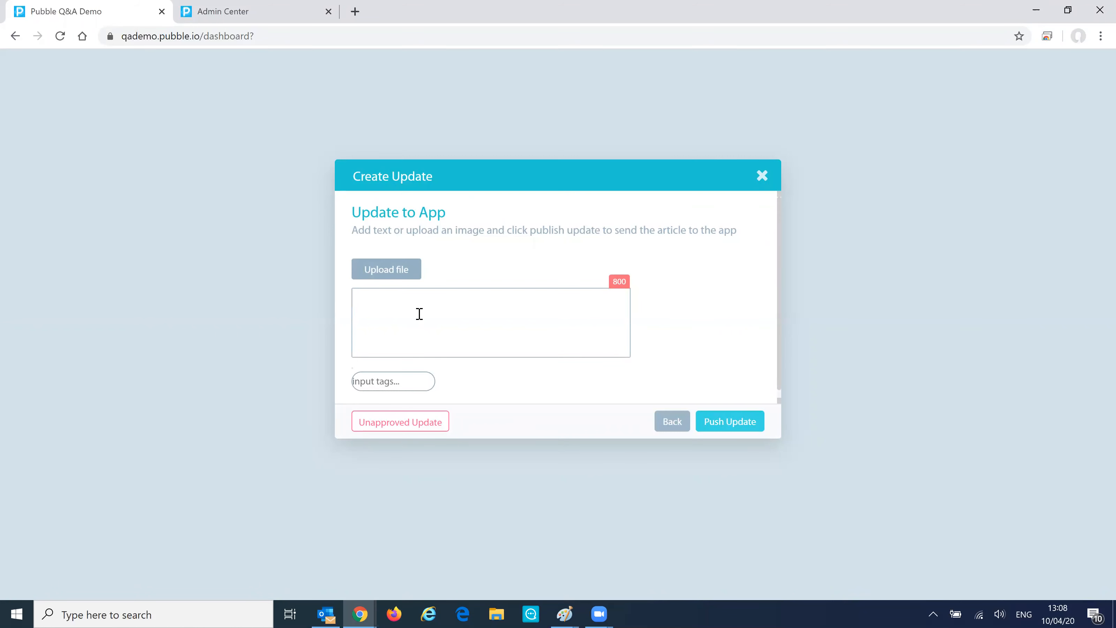
pyautogui.write('10 mind')
pyautogui.write('left.  Get your questions in')
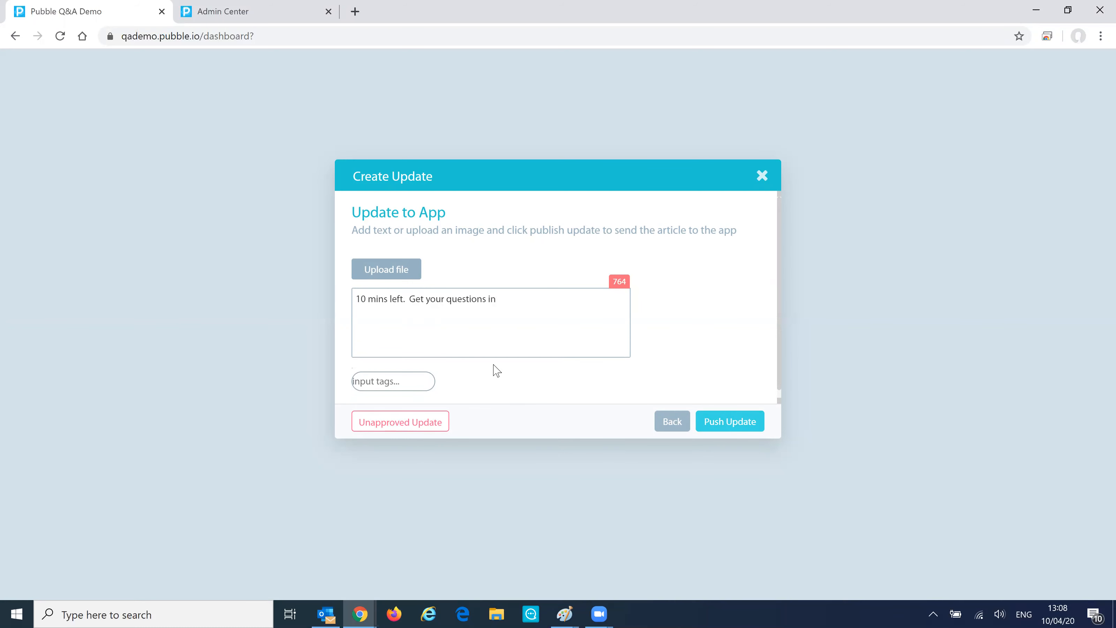
pyautogui.click(404, 428)
pyautogui.click(731, 426)
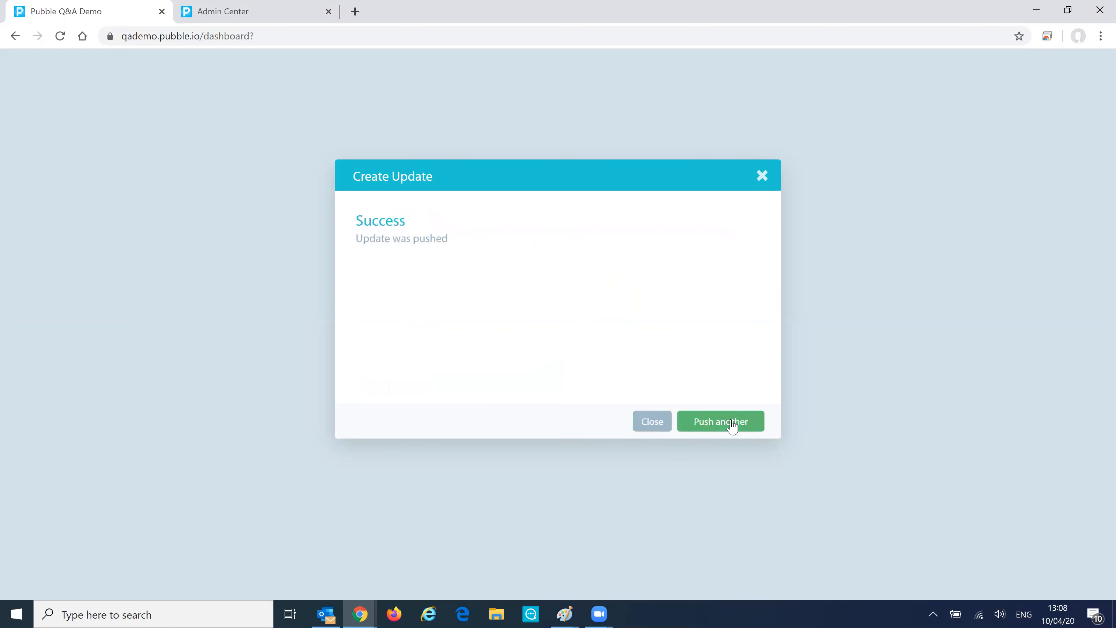
pyautogui.click(653, 421)
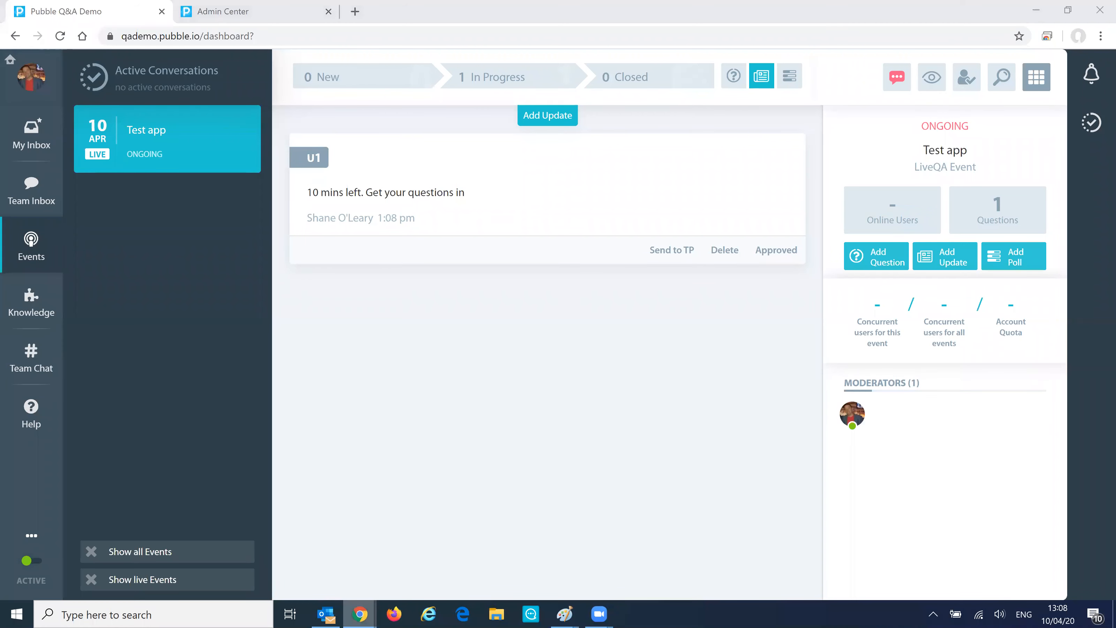
# - Check the pushed update in the visitor preview of Test app, and return to the dashboard
pyautogui.moveTo(360, 614)
pyautogui.click(435, 550)
pyautogui.scroll(-3, 533, 423)
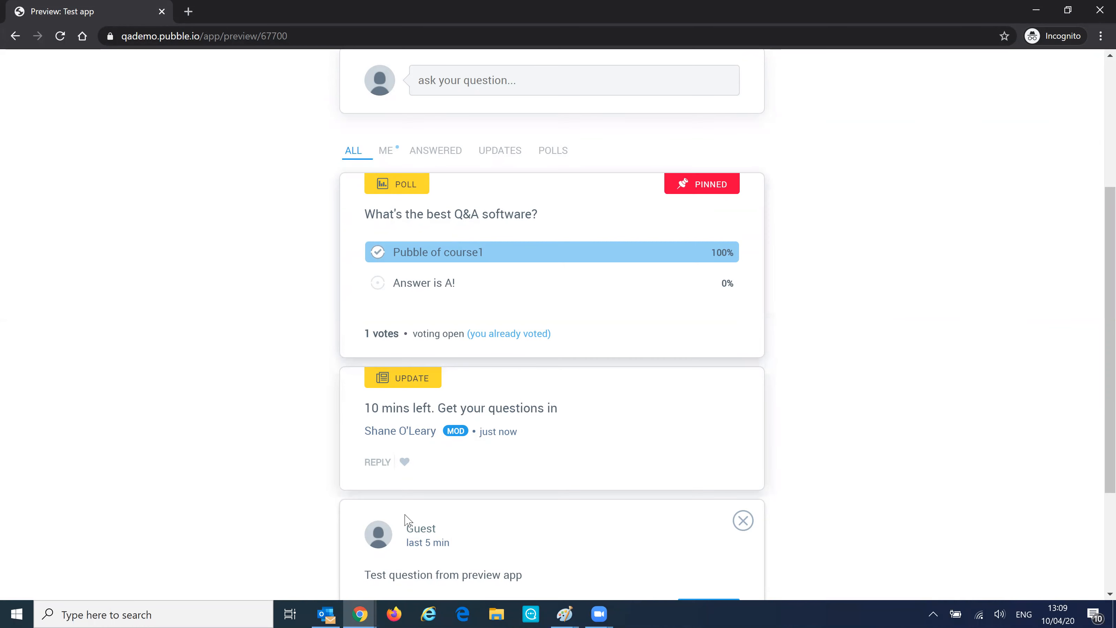
pyautogui.click(359, 615)
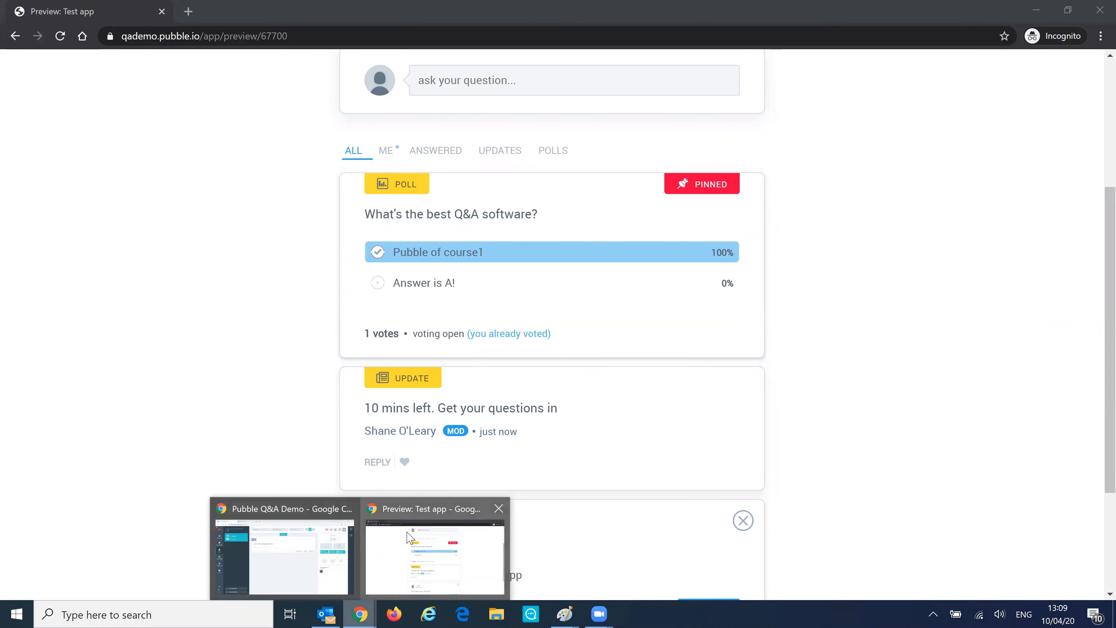
pyautogui.click(406, 546)
pyautogui.click(360, 614)
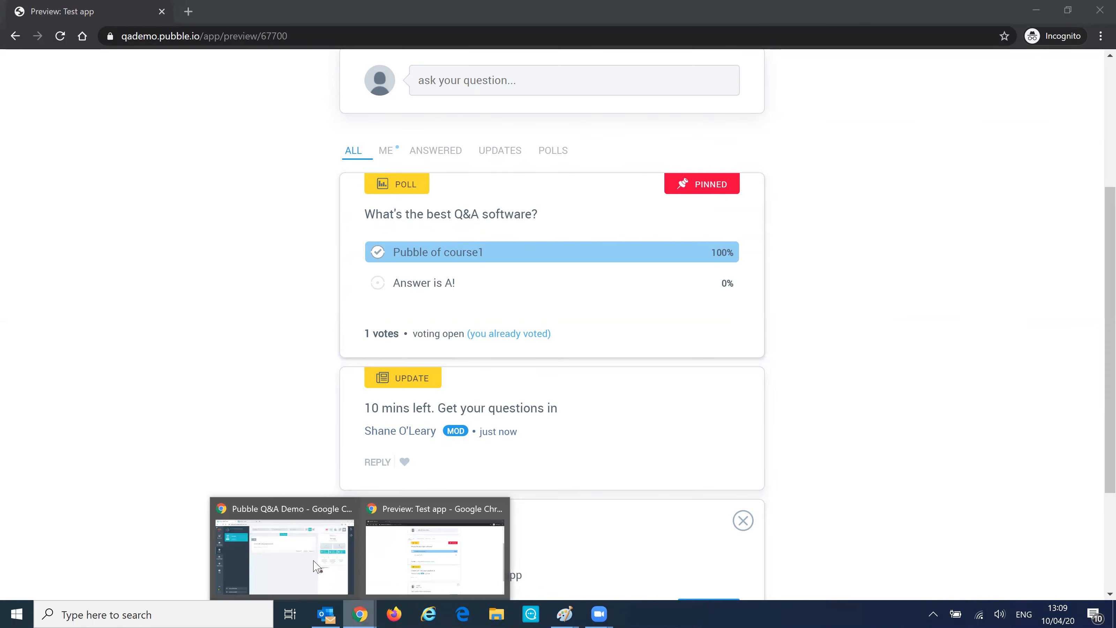
pyautogui.click(280, 526)
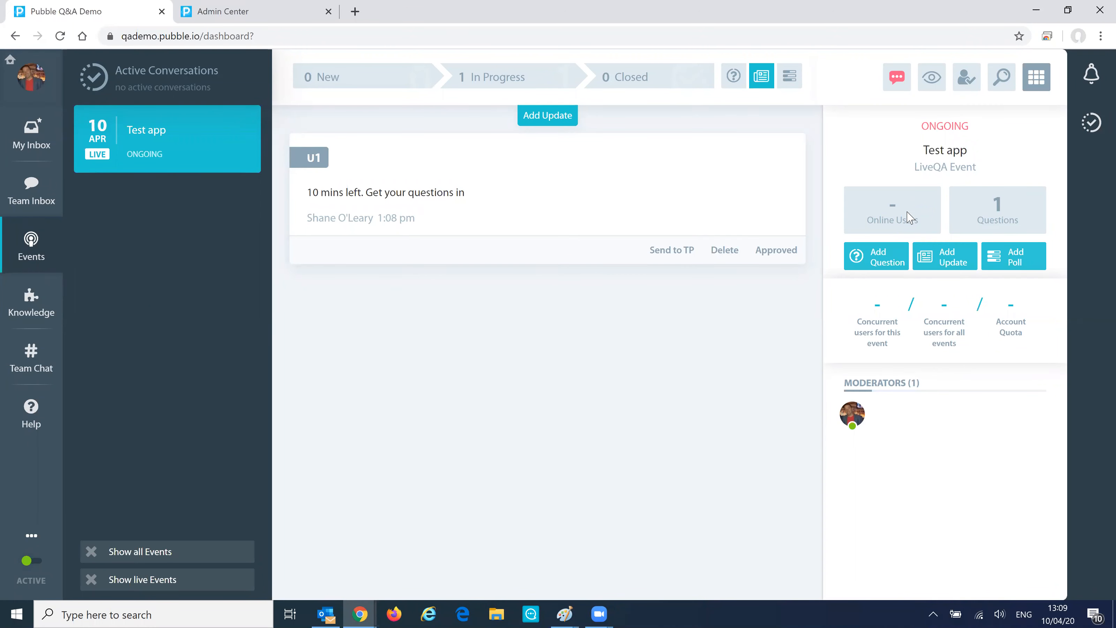
# - Examine the update types that can be published to the app, and close without creating an update
pyautogui.click(940, 261)
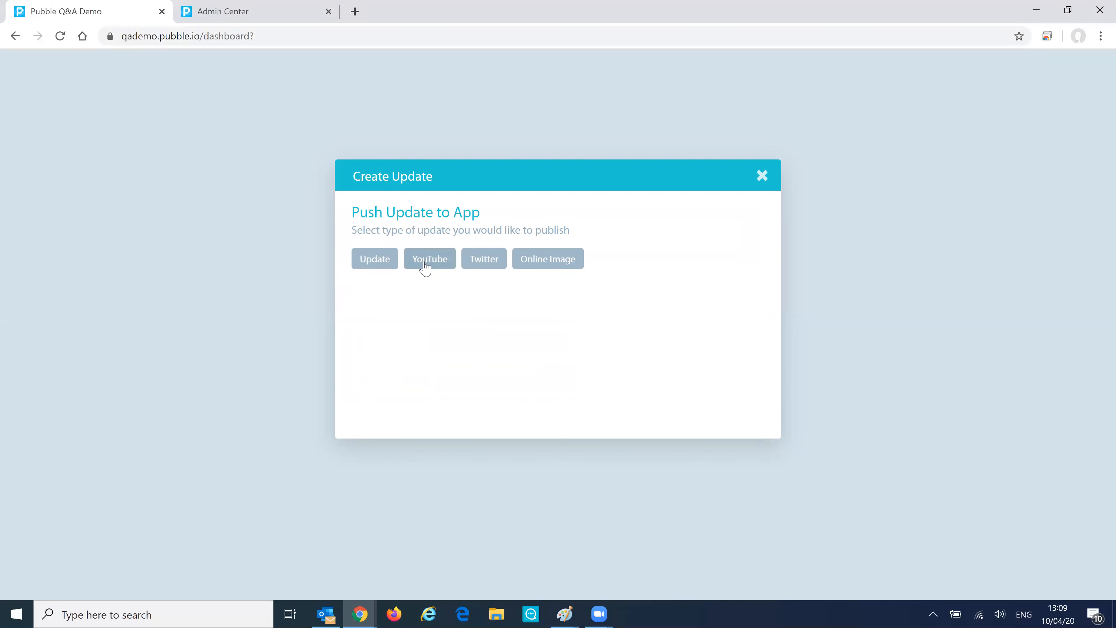
pyautogui.click(761, 177)
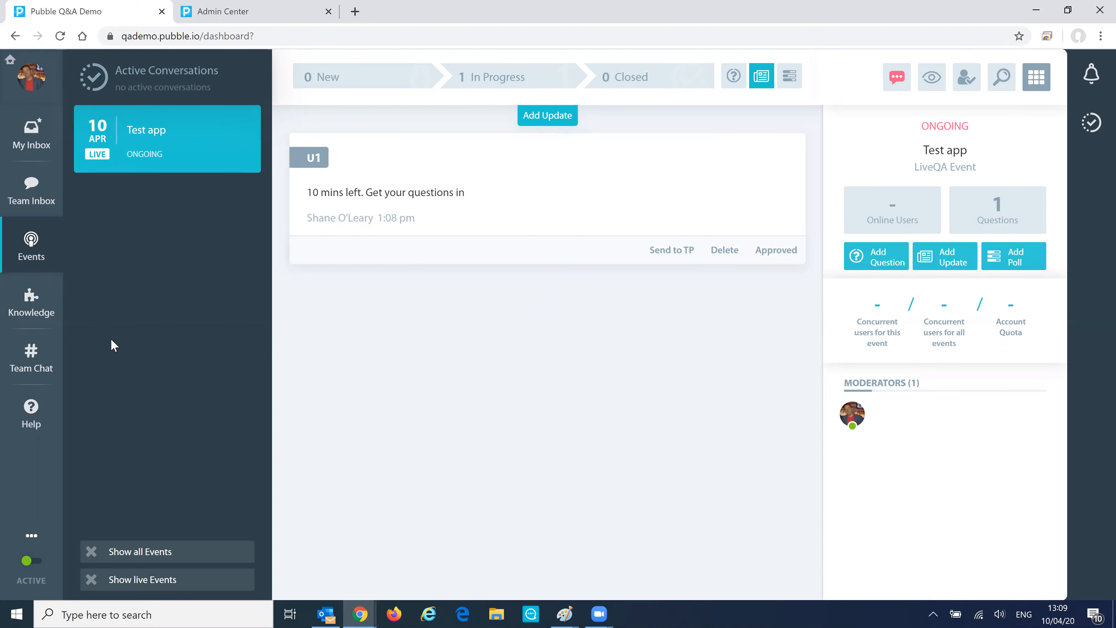
# - Show the dashboard's help page and open a new question in its support live chat
pyautogui.click(35, 414)
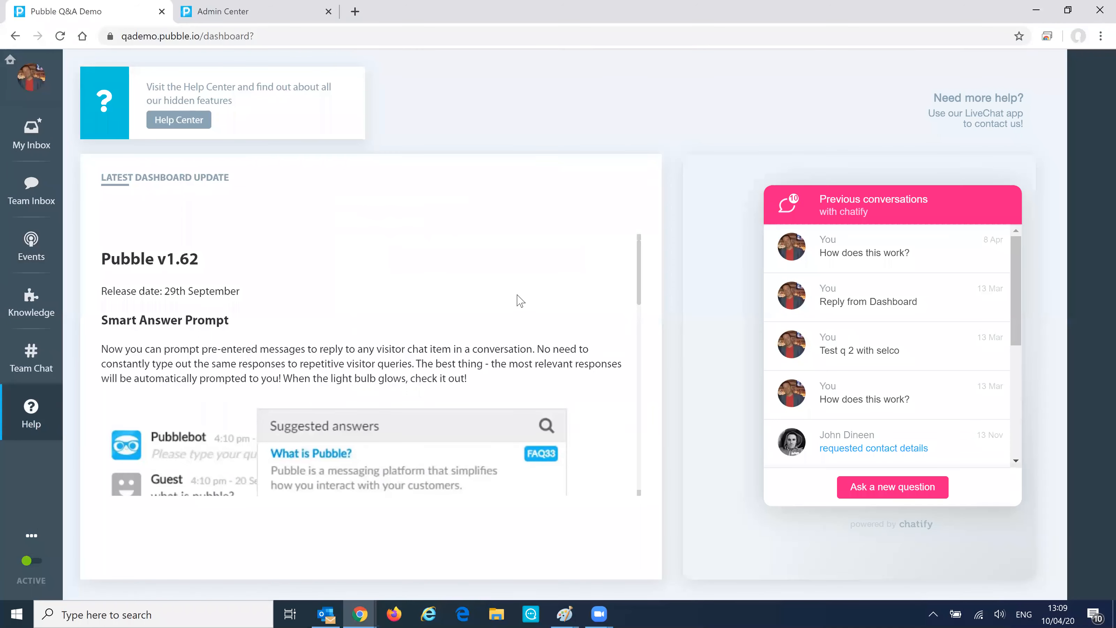
pyautogui.click(892, 488)
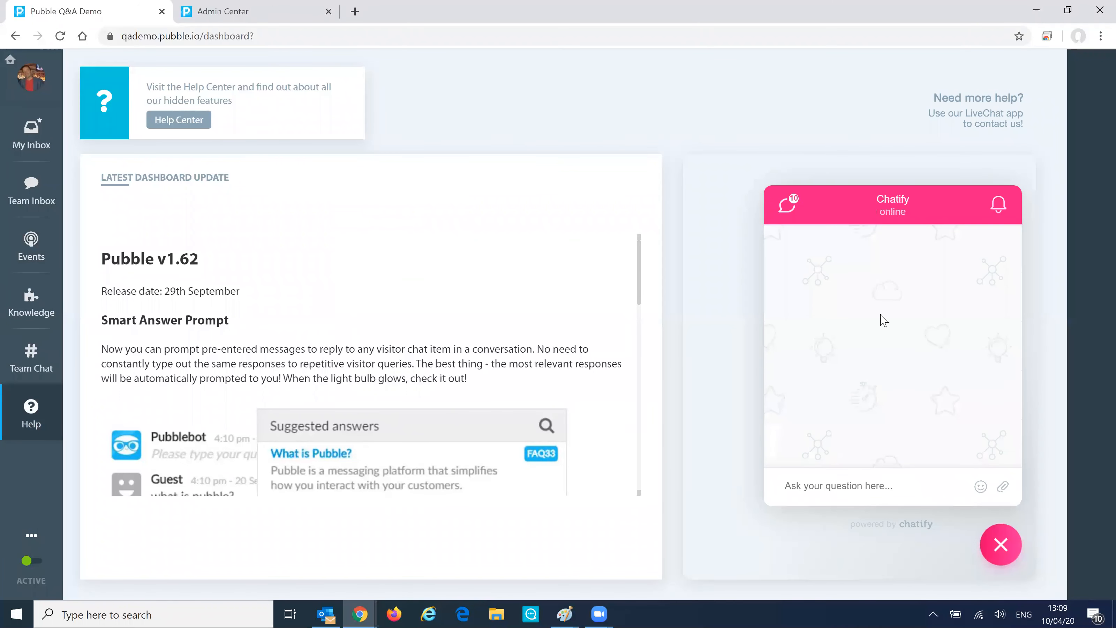